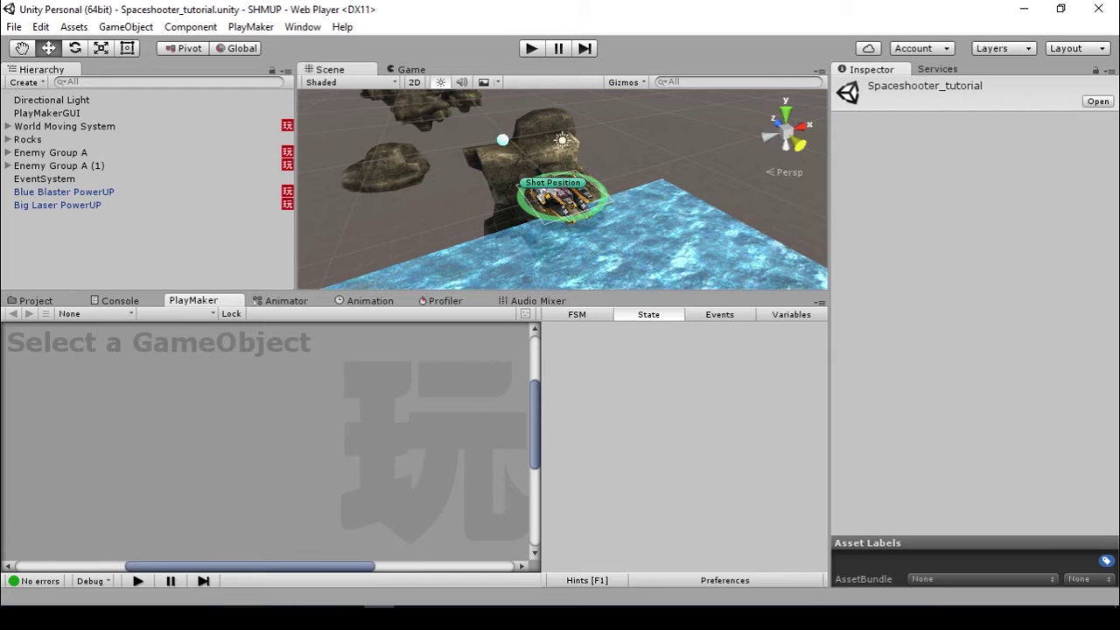
pyautogui.click(349, 616)
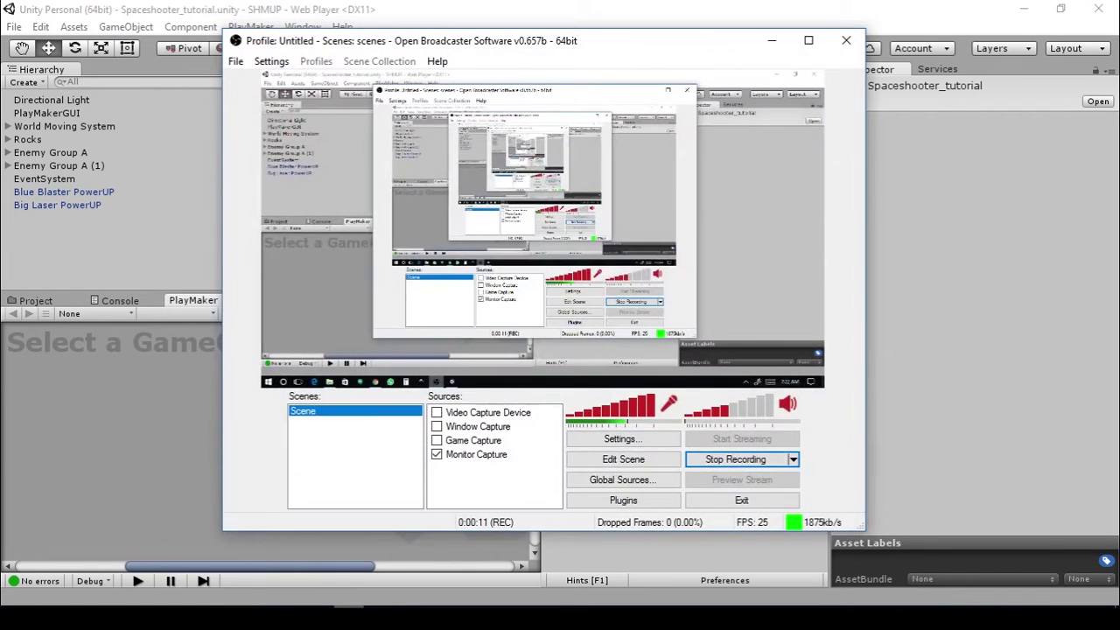
pyautogui.click(349, 615)
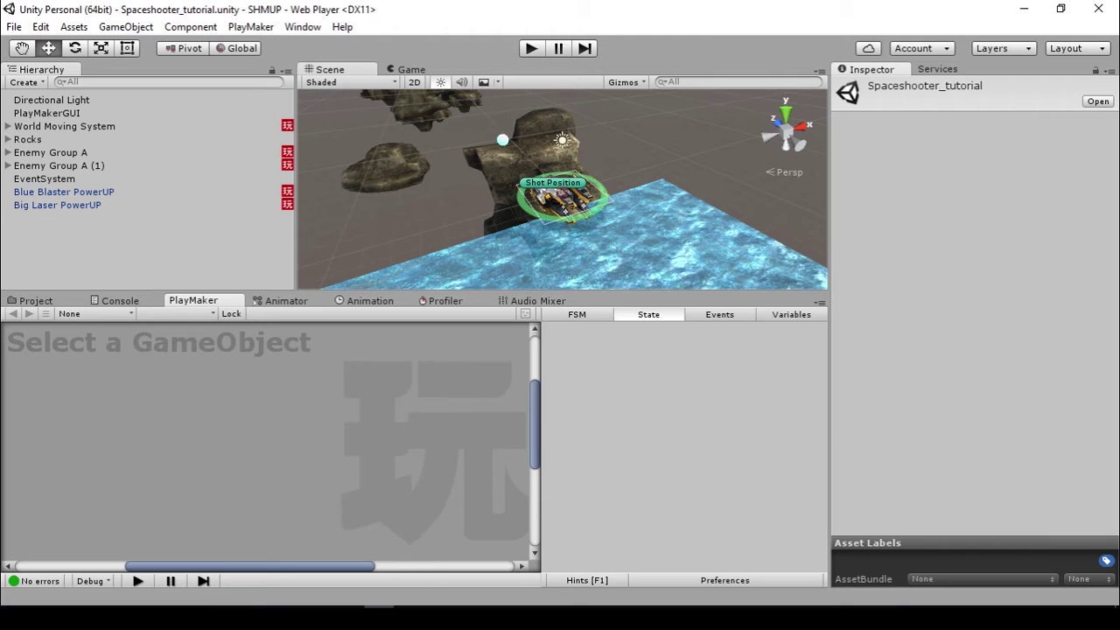
# - Select SciFi_Fighter_AK5 inside World Moving System and collapse its first Play Maker FSM component
pyautogui.click(8, 127)
pyautogui.click(67, 140)
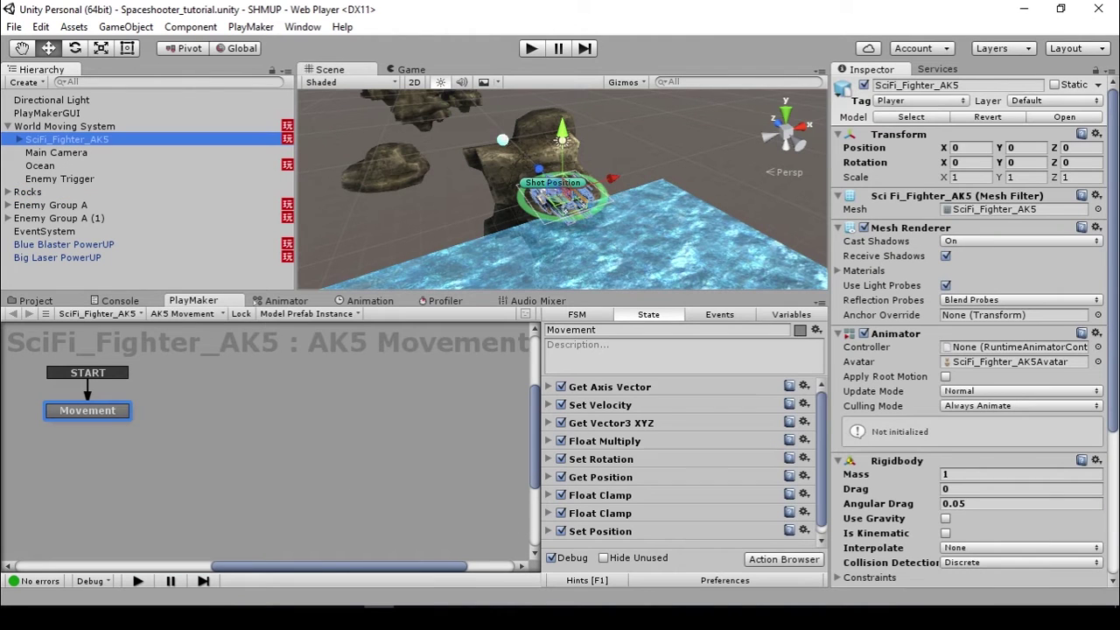
pyautogui.moveTo(210, 464); pyautogui.dragTo(310, 466, button='middle')
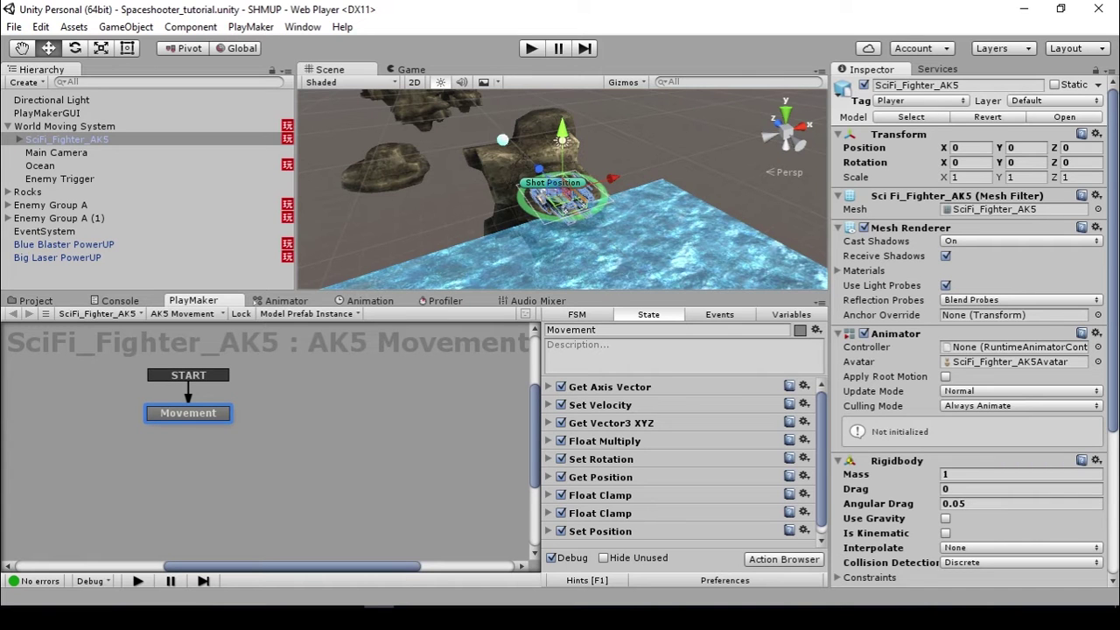
pyautogui.scroll(-5, 971, 332)
pyautogui.click(838, 473)
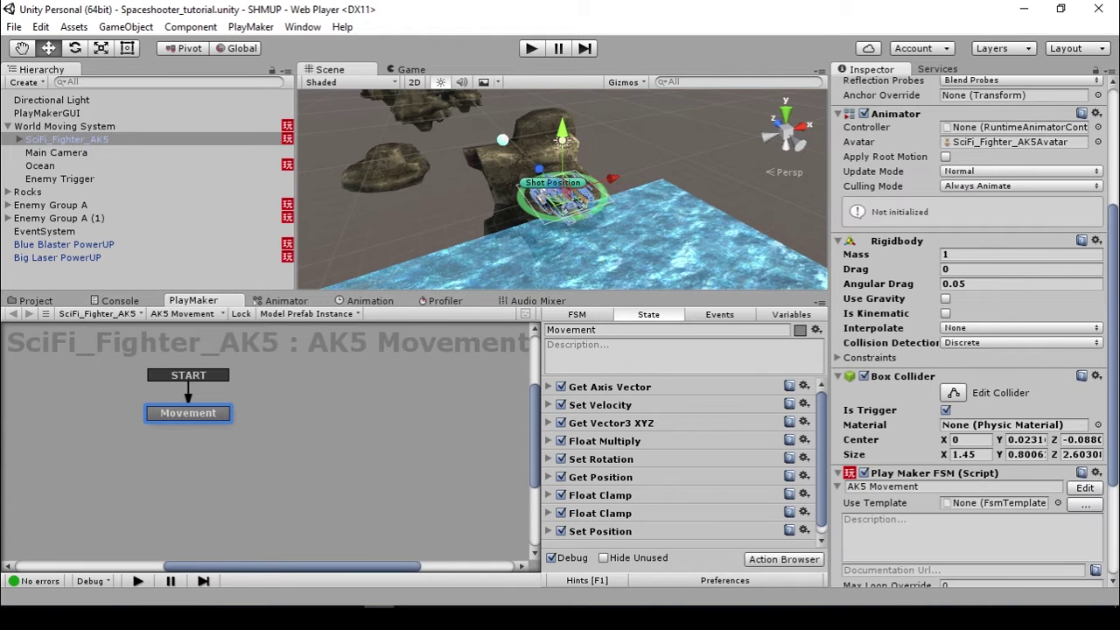
pyautogui.scroll(-4, 910, 446)
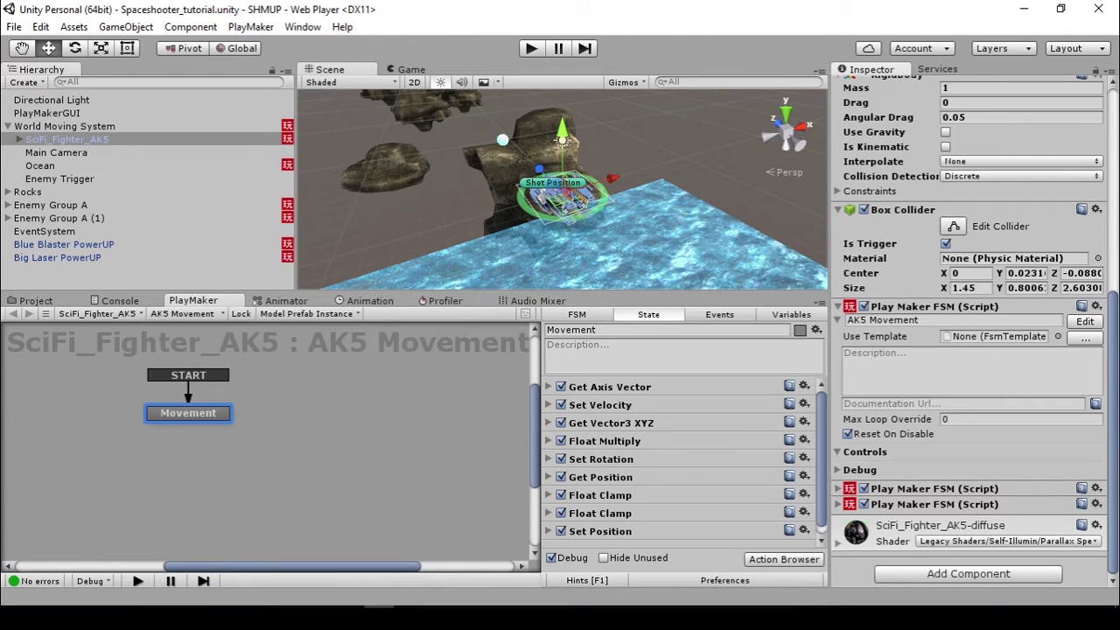
pyautogui.click(838, 306)
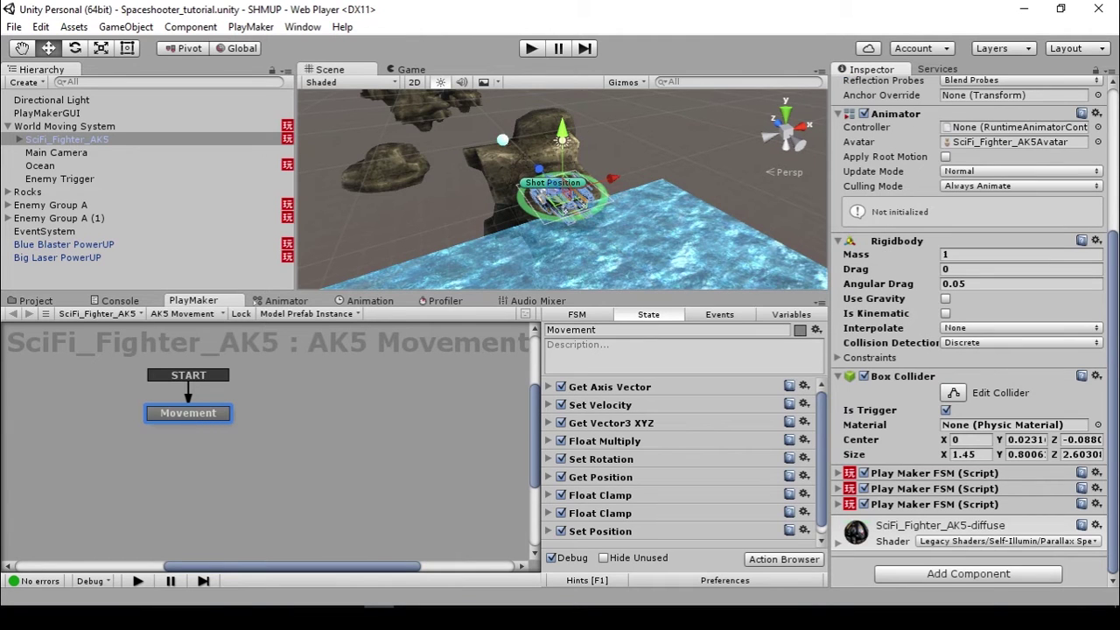
# - Add a new FSM to SciFi_Fighter_AK5 and name it AK5 Touch Movement
pyautogui.click(186, 314)
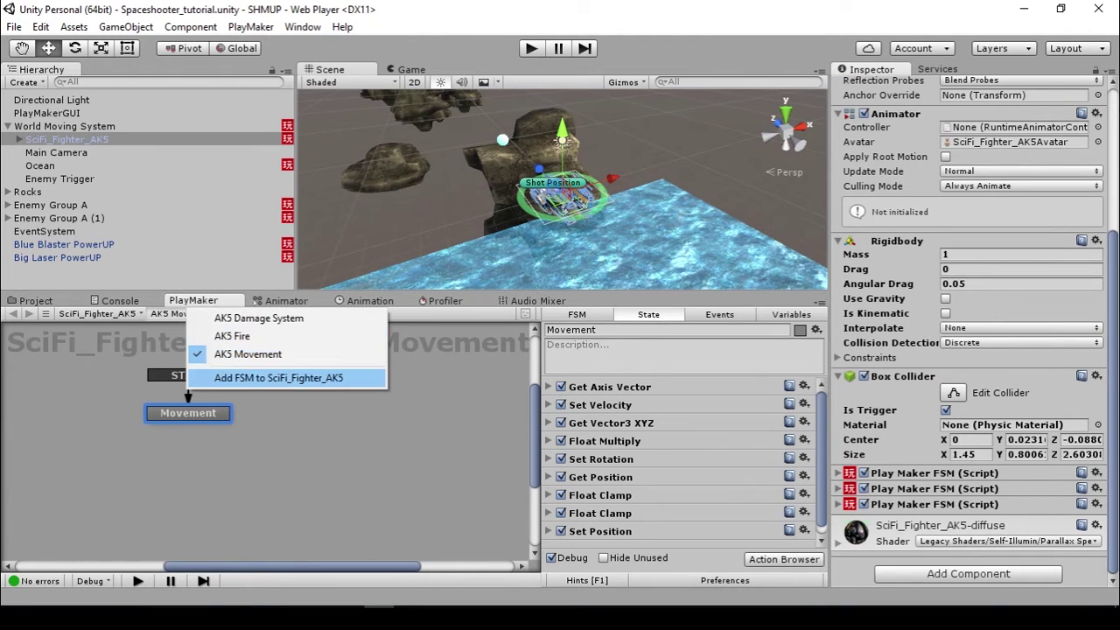
pyautogui.click(254, 377)
pyautogui.click(577, 314)
pyautogui.click(590, 330)
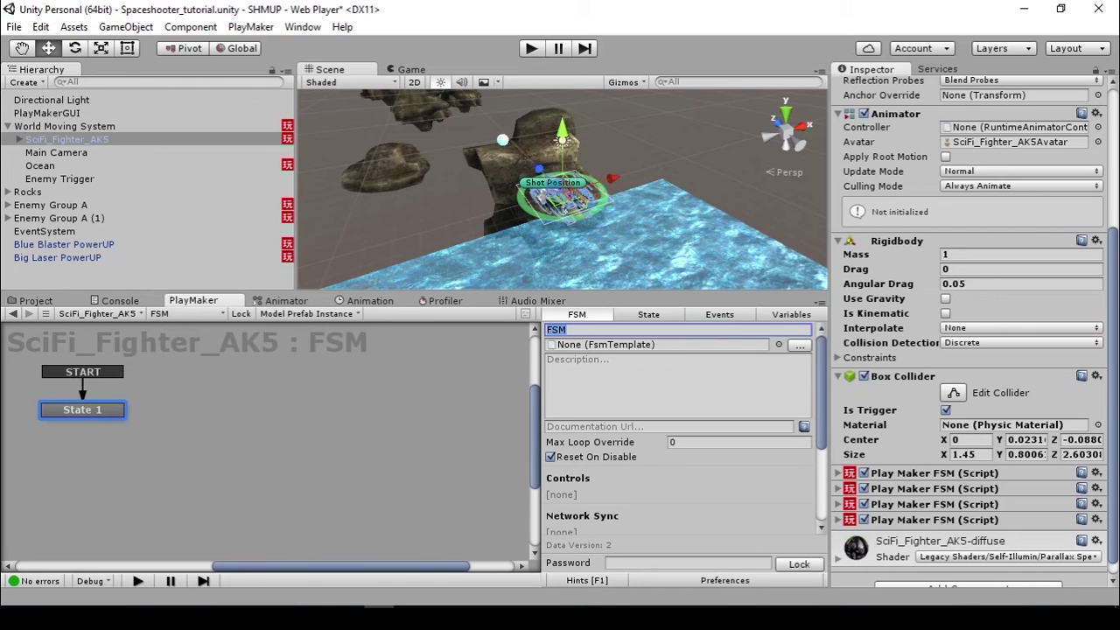
pyautogui.write('AK5')
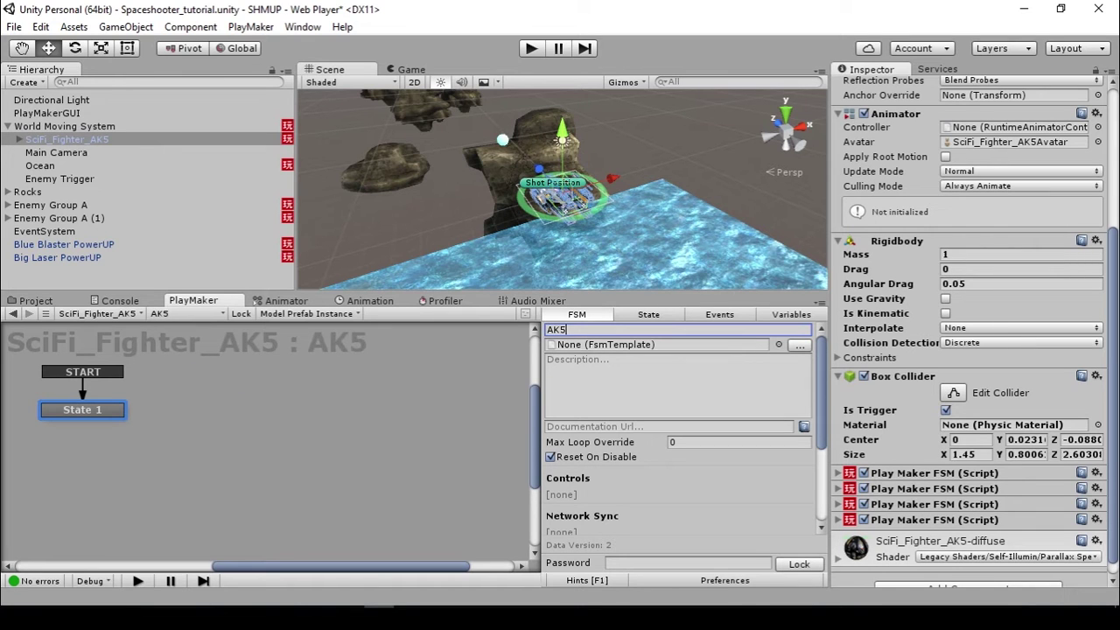
pyautogui.write(' Touch Movement')
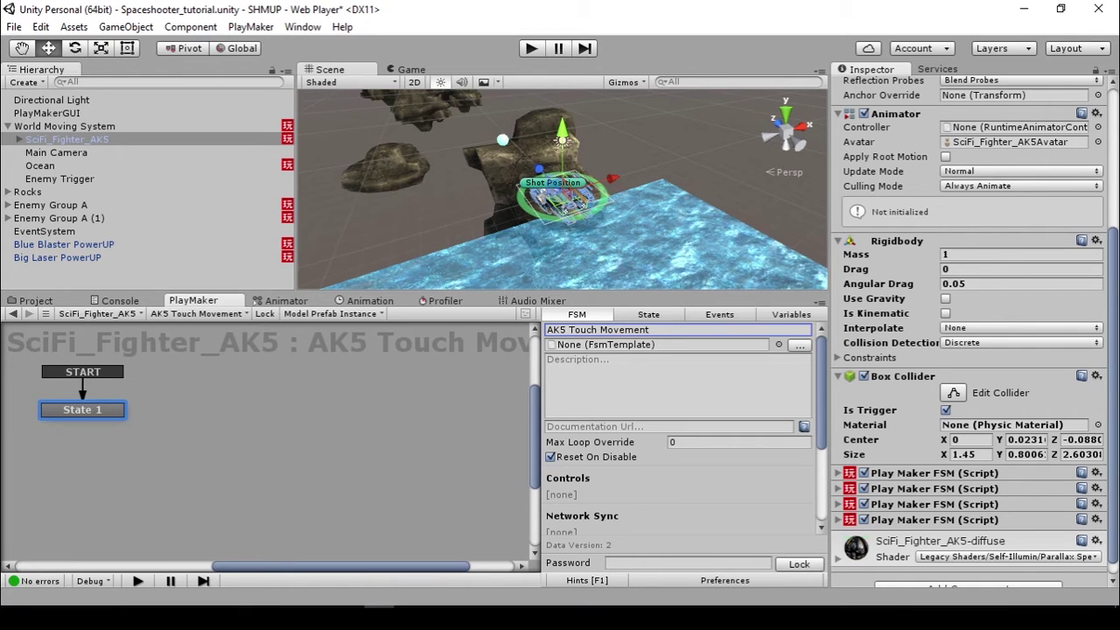
# - Add a second state to the AK5 Touch Movement graph, placed beside the start state
pyautogui.click(648, 314)
pyautogui.moveTo(245, 455); pyautogui.dragTo(318, 462, button='middle')
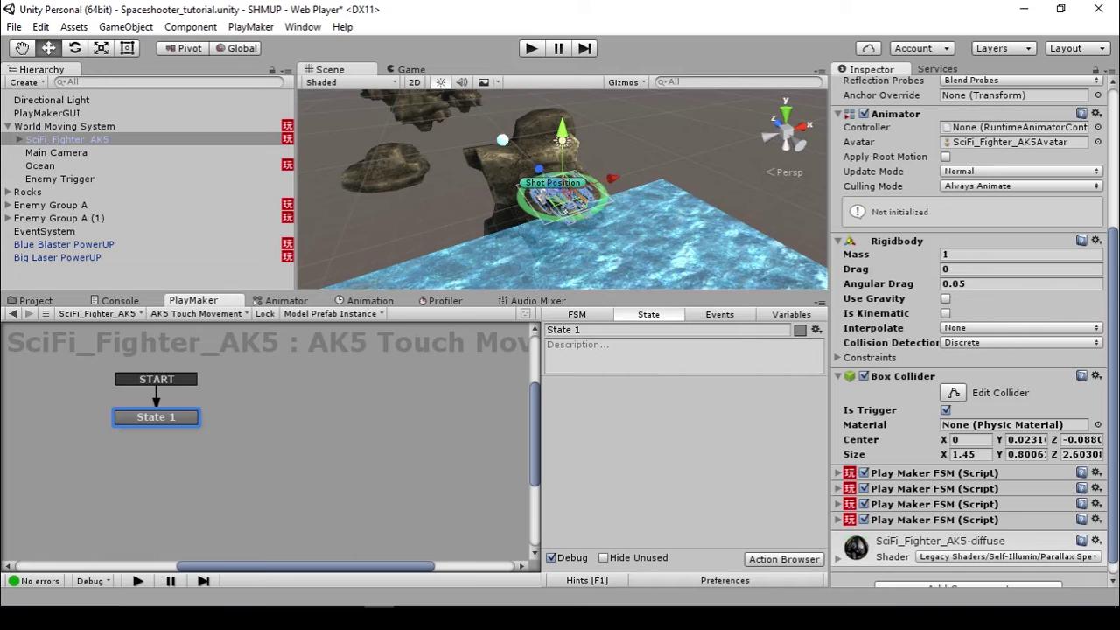
pyautogui.rightClick(273, 429)
pyautogui.click(297, 250)
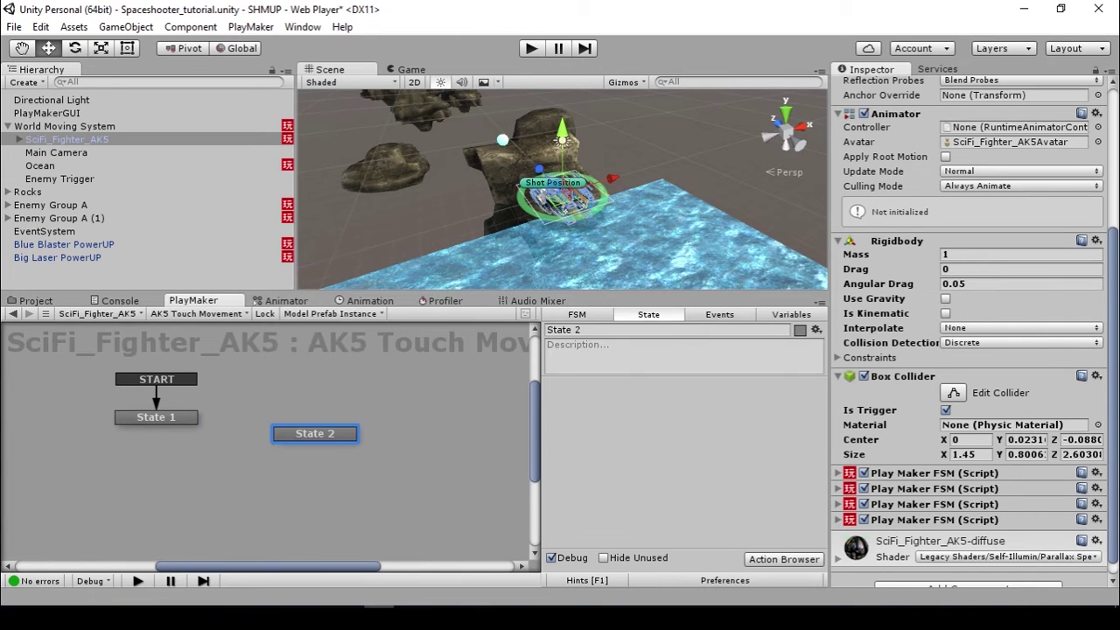
pyautogui.moveTo(315, 433)
pyautogui.mouseDown()
pyautogui.moveTo(298, 418)
pyautogui.moveTo(317, 423)
pyautogui.mouseUp()
# - Rename the start state as Check for Touches
pyautogui.click(156, 417)
pyautogui.click(155, 417)
pyautogui.click(594, 329)
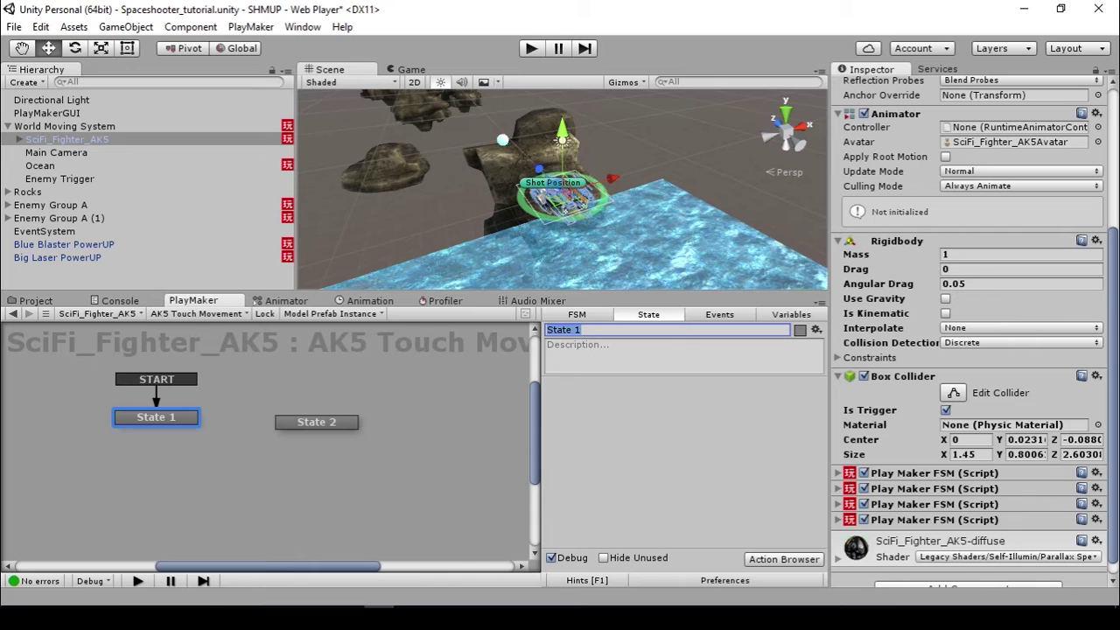
pyautogui.write('Check for Touched')
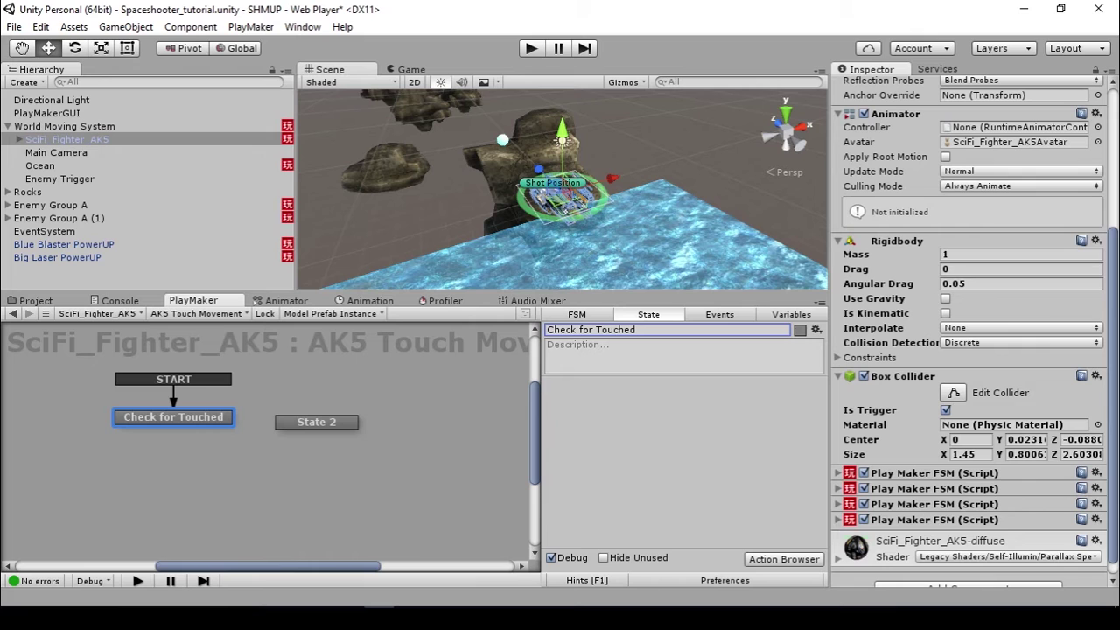
pyautogui.press('BackSpace')
pyautogui.write('s')
# - Move the second state farther from Check for Touches and rename it as if Touched
pyautogui.moveTo(317, 421); pyautogui.dragTo(370, 416)
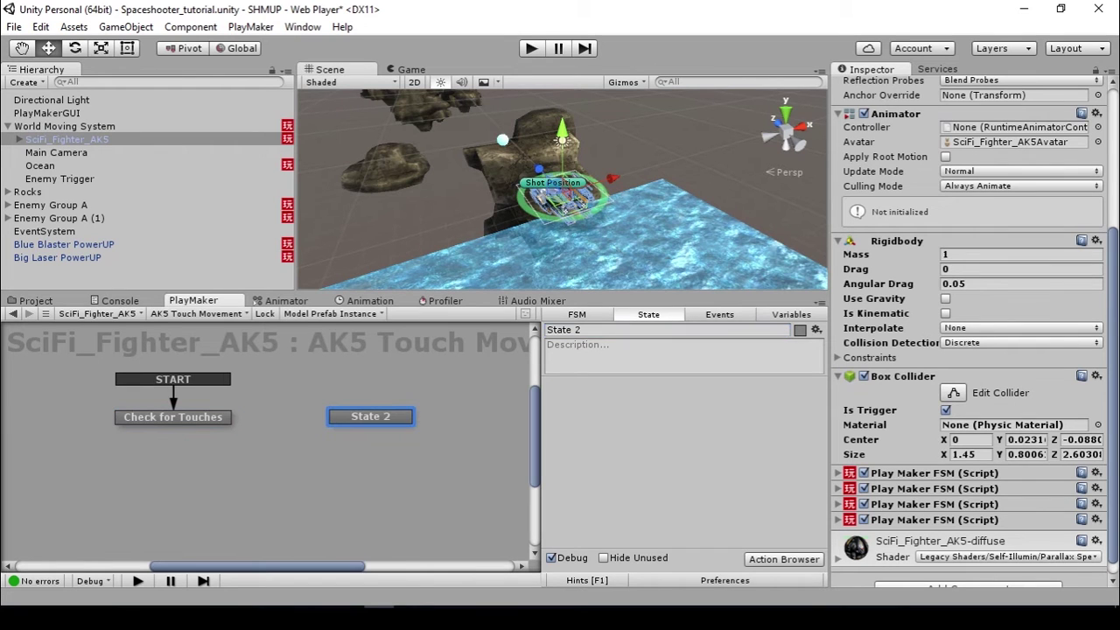
pyautogui.click(604, 330)
pyautogui.write('i')
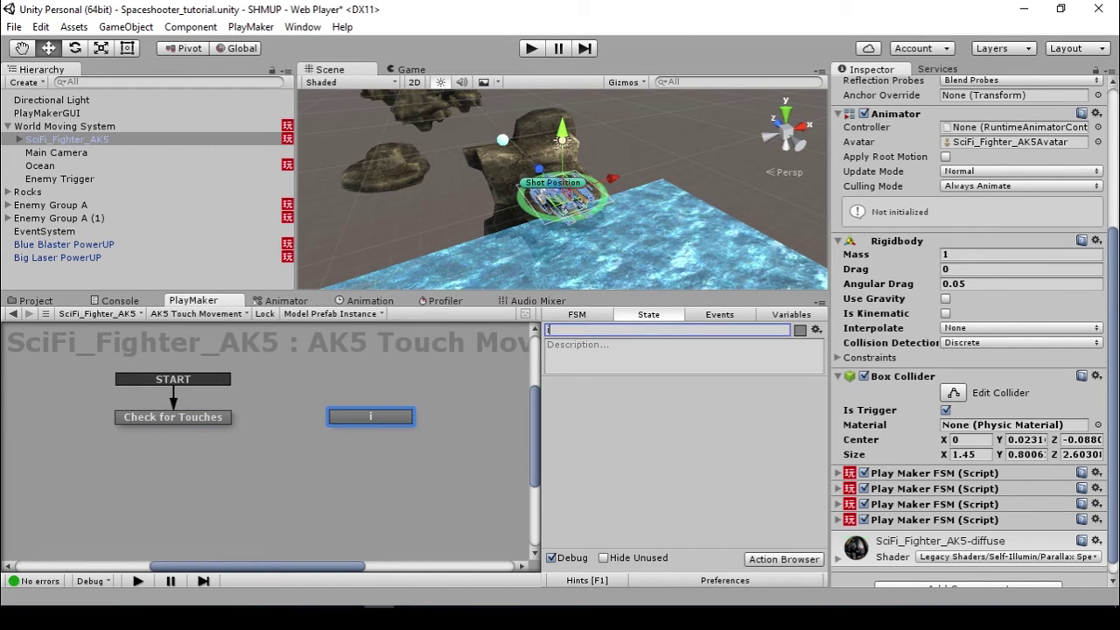
pyautogui.write('f Touched')
# - Add the events TOUCHED and RELEASED to the AK5 Touch Movement FSM
pyautogui.click(719, 315)
pyautogui.click(706, 534)
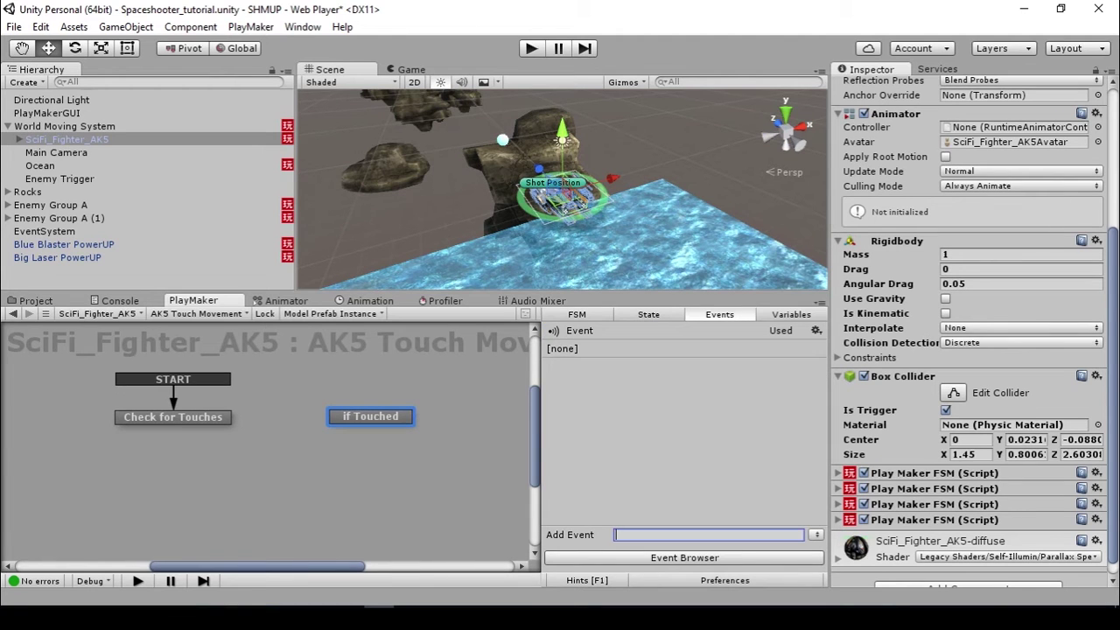
pyautogui.write('TOUCHED')
pyautogui.press('Return')
pyautogui.click(707, 534)
pyautogui.write('RELEASED')
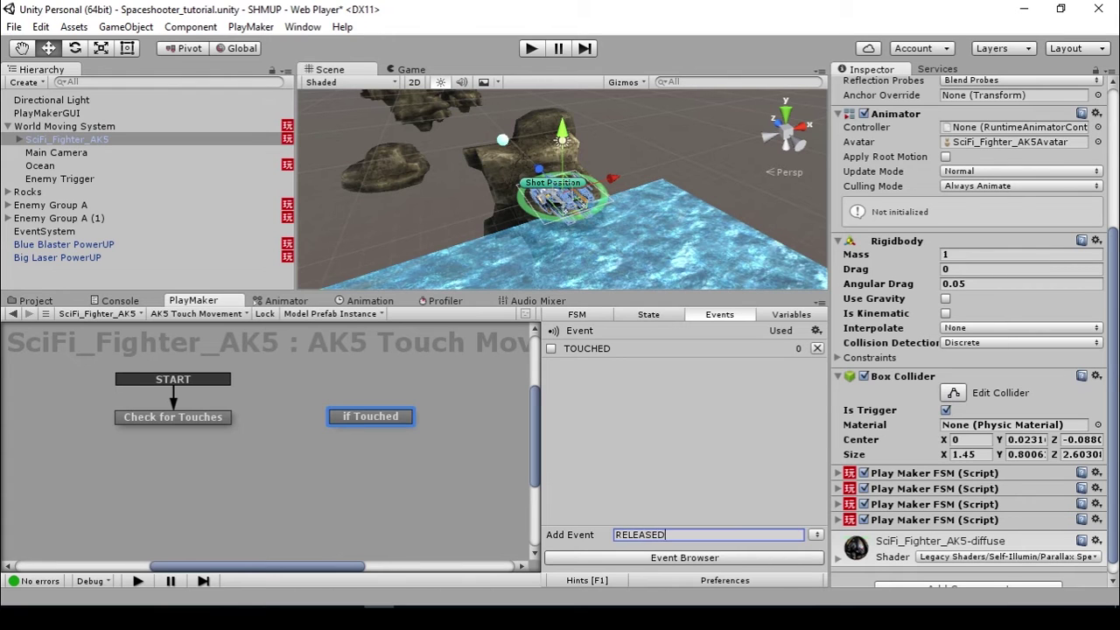
pyautogui.press('Return')
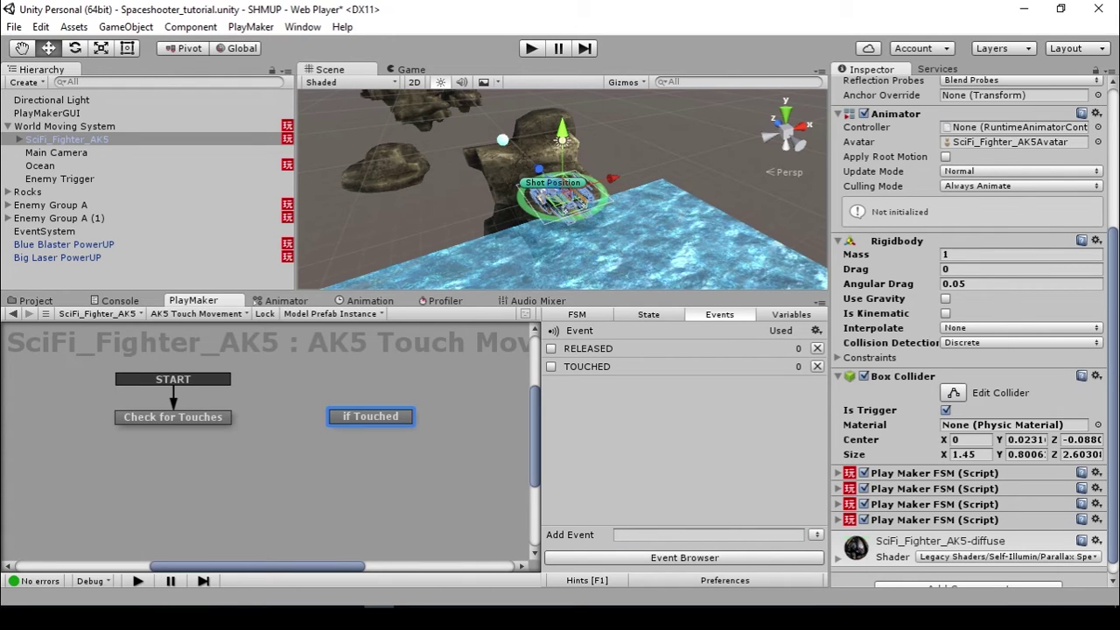
# - Add a TOUCHED transition from Check for Touches to the if Touched state and position if Touched below Check for Touches
pyautogui.rightClick(195, 418)
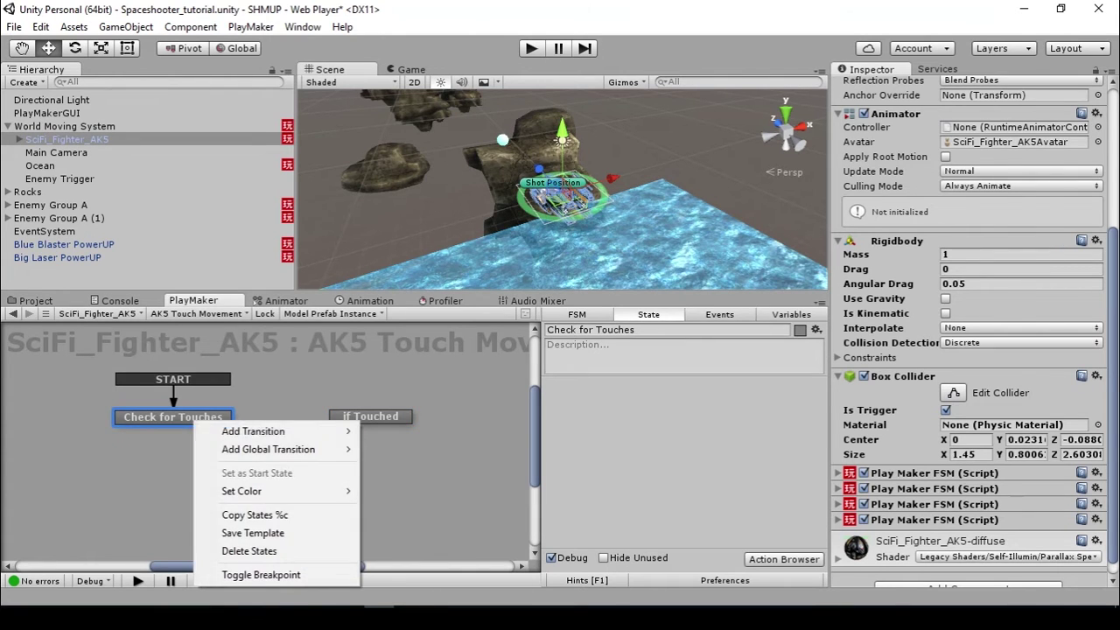
pyautogui.moveTo(253, 432)
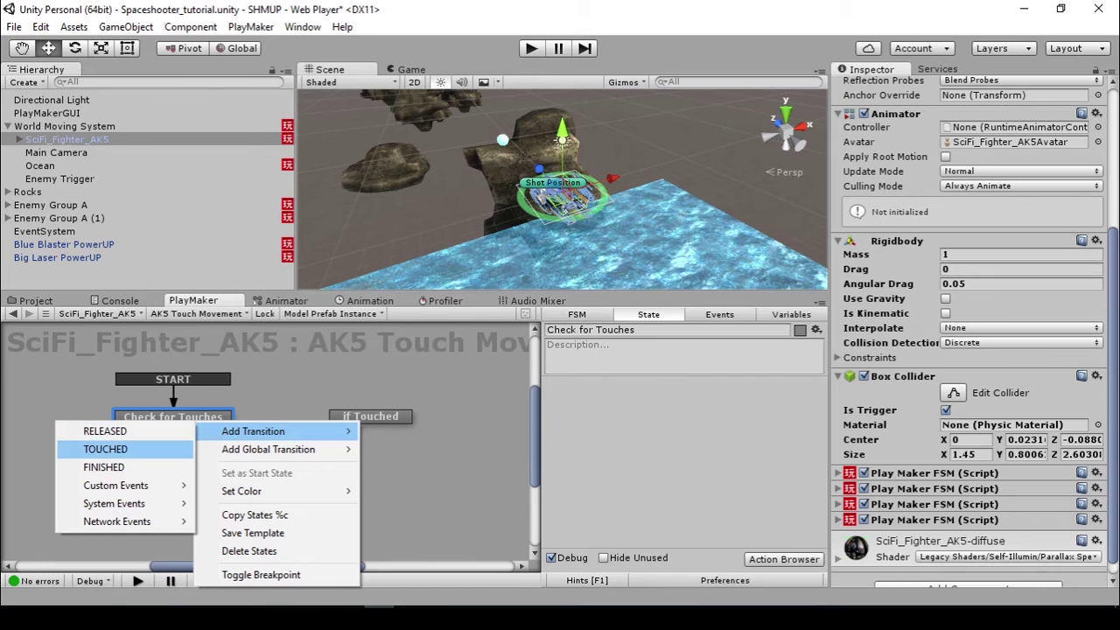
pyautogui.click(106, 448)
pyautogui.moveTo(173, 431); pyautogui.dragTo(368, 416)
pyautogui.moveTo(367, 417); pyautogui.dragTo(186, 484)
pyautogui.moveTo(187, 484); pyautogui.dragTo(284, 486, button='middle')
pyautogui.click(289, 521)
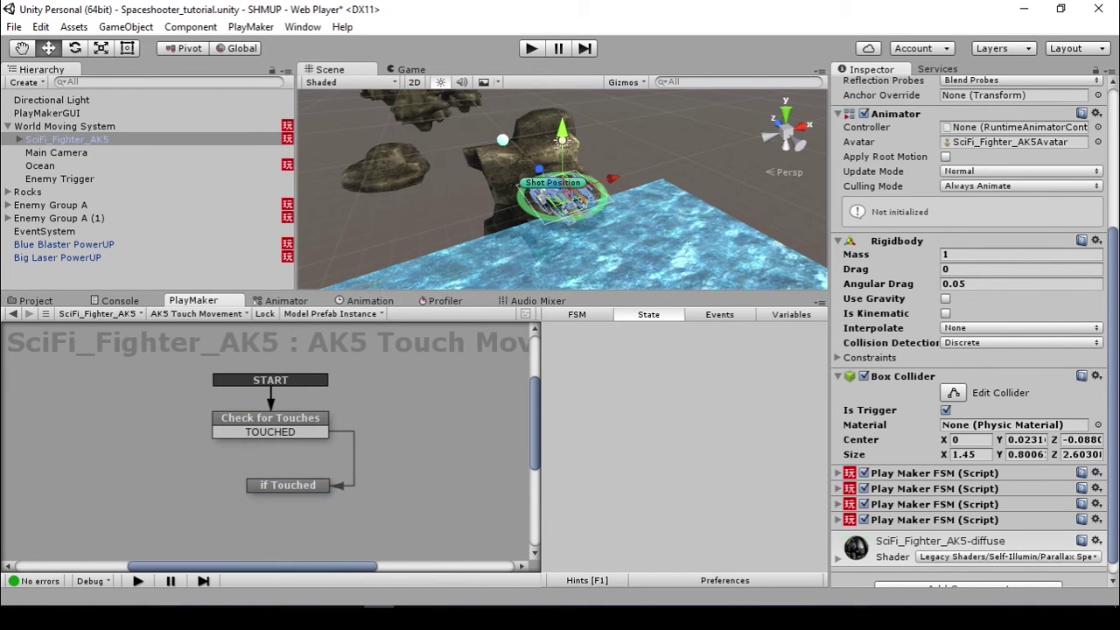
pyautogui.moveTo(284, 484); pyautogui.dragTo(263, 492)
pyautogui.moveTo(264, 492); pyautogui.dragTo(264, 444, button='middle')
pyautogui.moveTo(263, 445); pyautogui.dragTo(276, 447)
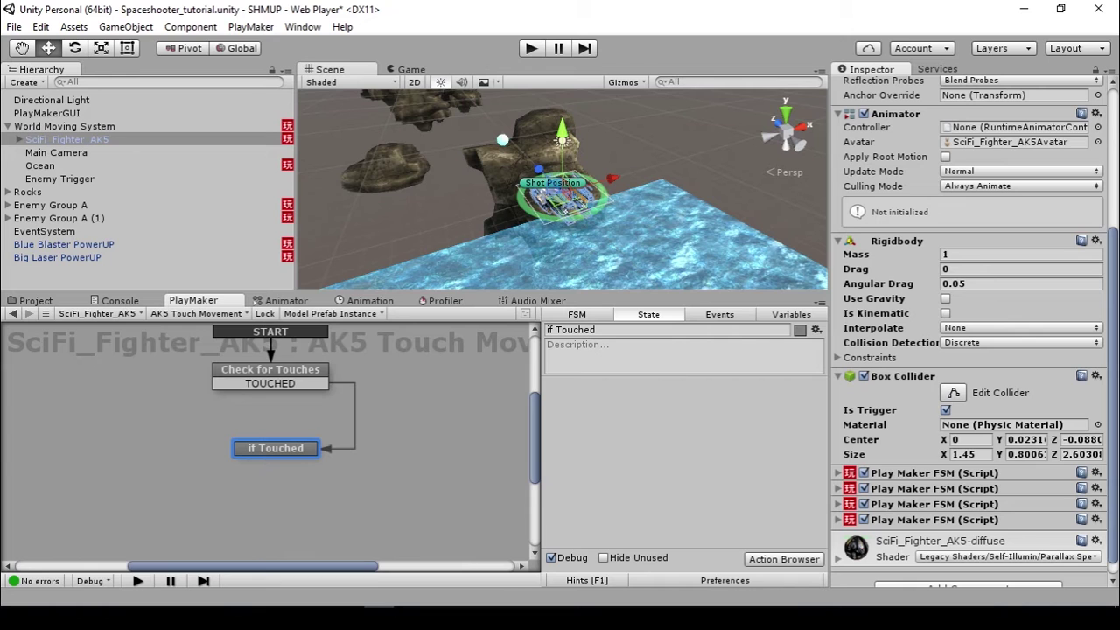
# - Add a RELEASED transition from if Touched back to Check for Touches and adjust the position of the if Touched state
pyautogui.rightClick(288, 449)
pyautogui.moveTo(350, 294)
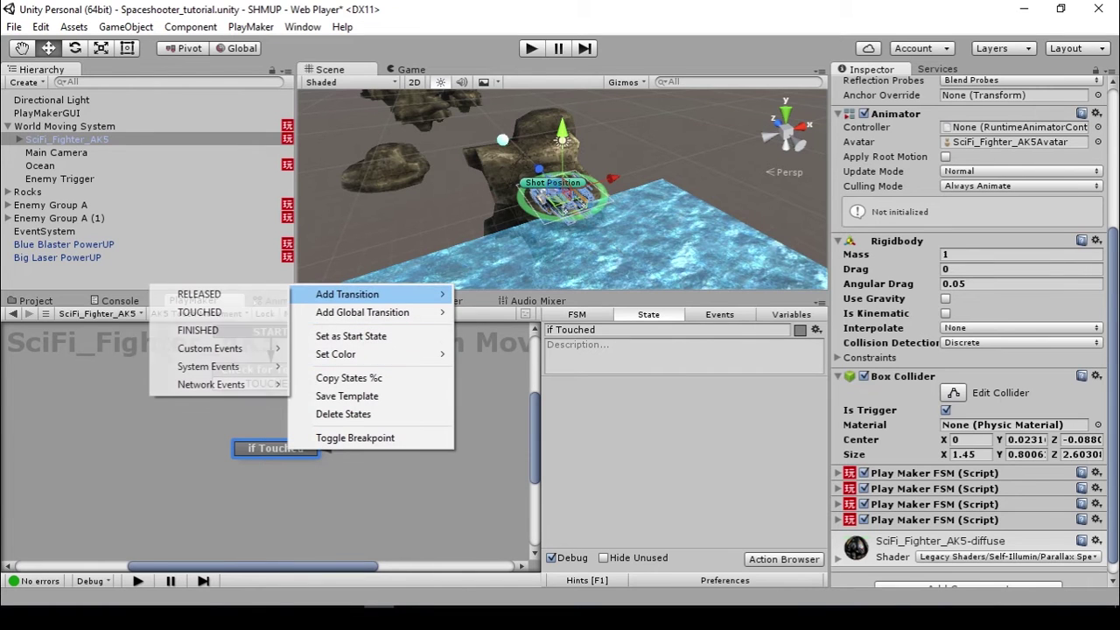
pyautogui.click(201, 295)
pyautogui.moveTo(266, 463); pyautogui.dragTo(245, 375)
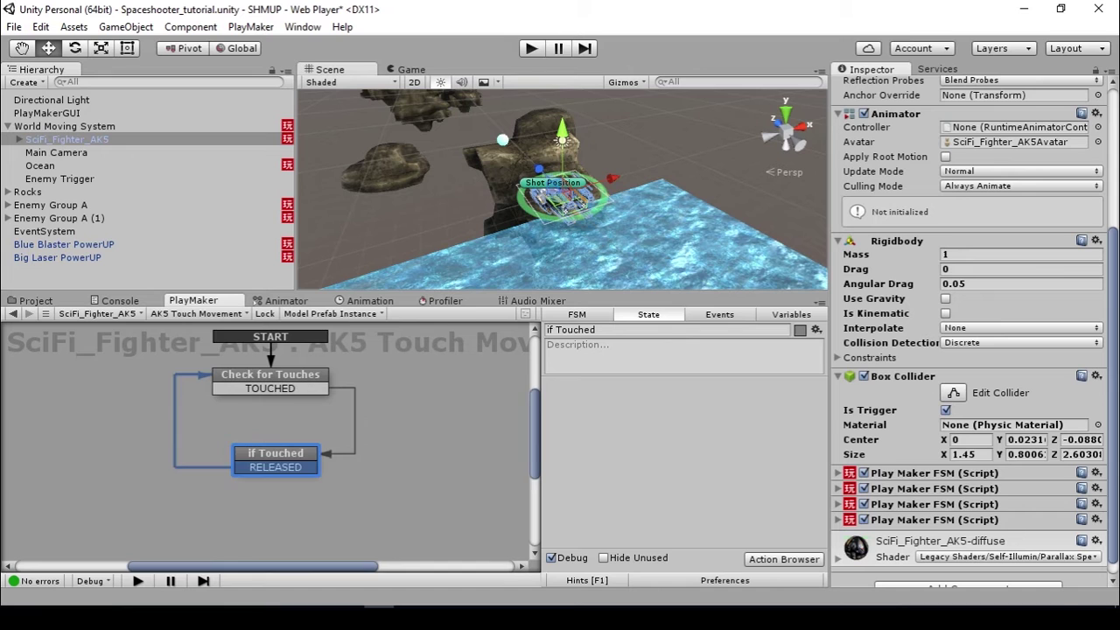
pyautogui.moveTo(275, 453); pyautogui.dragTo(260, 458)
# - Find the touch actions and add a Touch Event action to the Check for Touches state
pyautogui.click(271, 374)
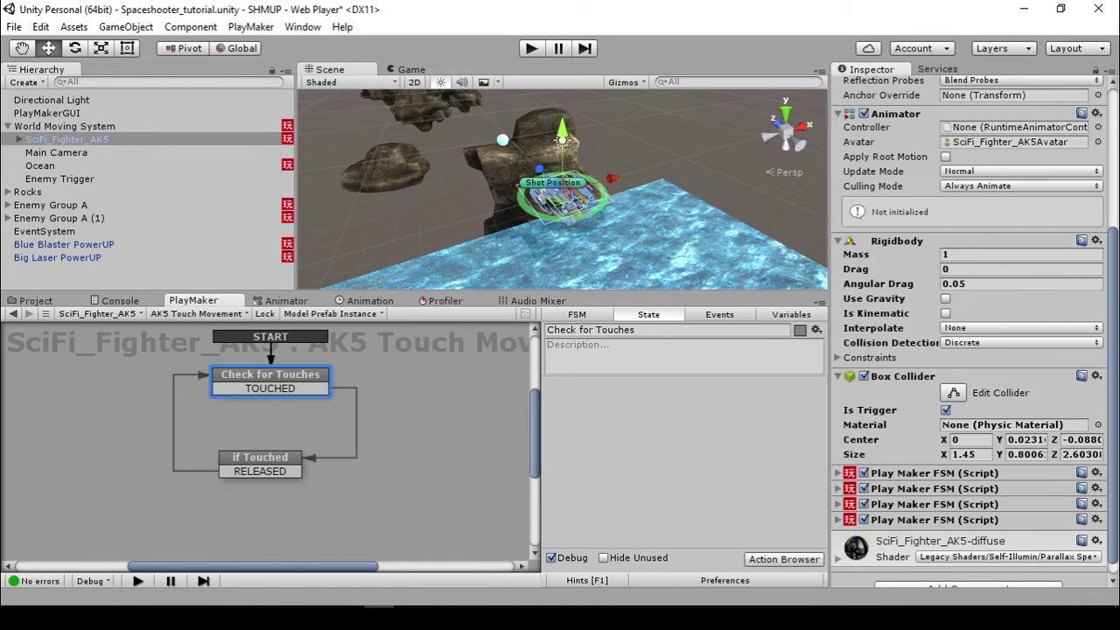
pyautogui.click(784, 559)
pyautogui.write('touch')
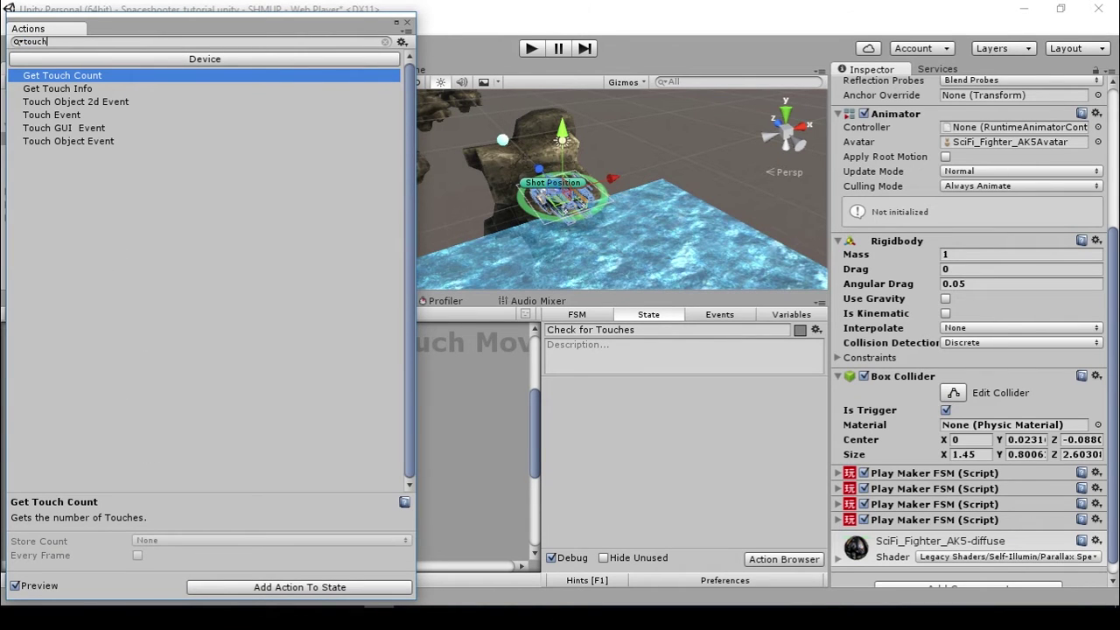
pyautogui.click(58, 89)
pyautogui.click(50, 115)
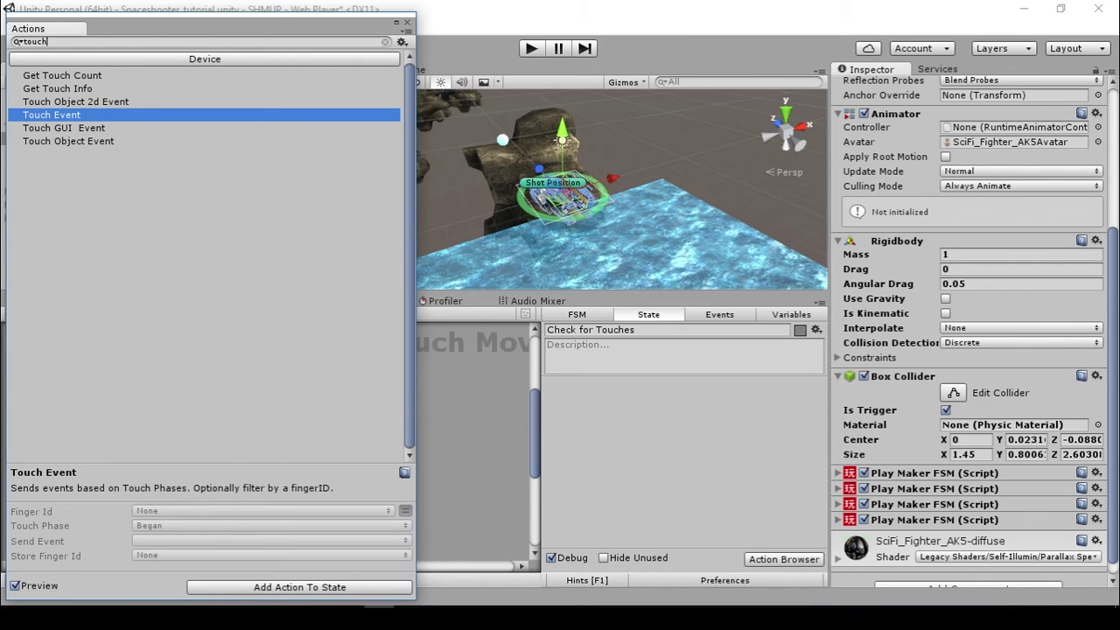
pyautogui.doubleClick(51, 115)
pyautogui.click(407, 23)
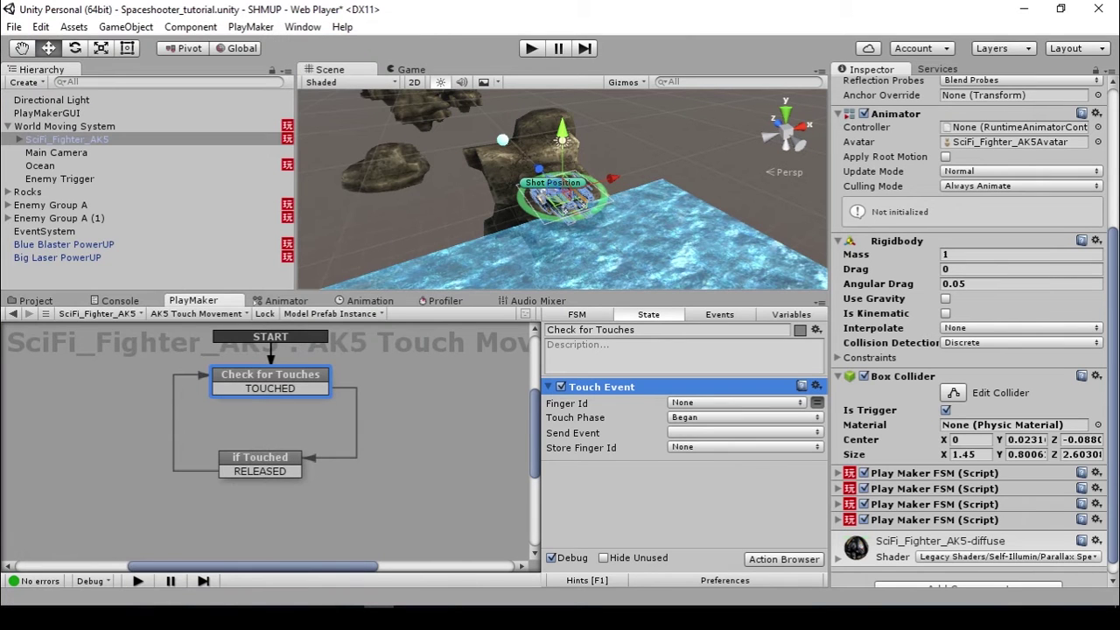
# - Give the Touch Event action a fixed Finger Id of 0 and make it send the TOUCHED event
pyautogui.click(816, 403)
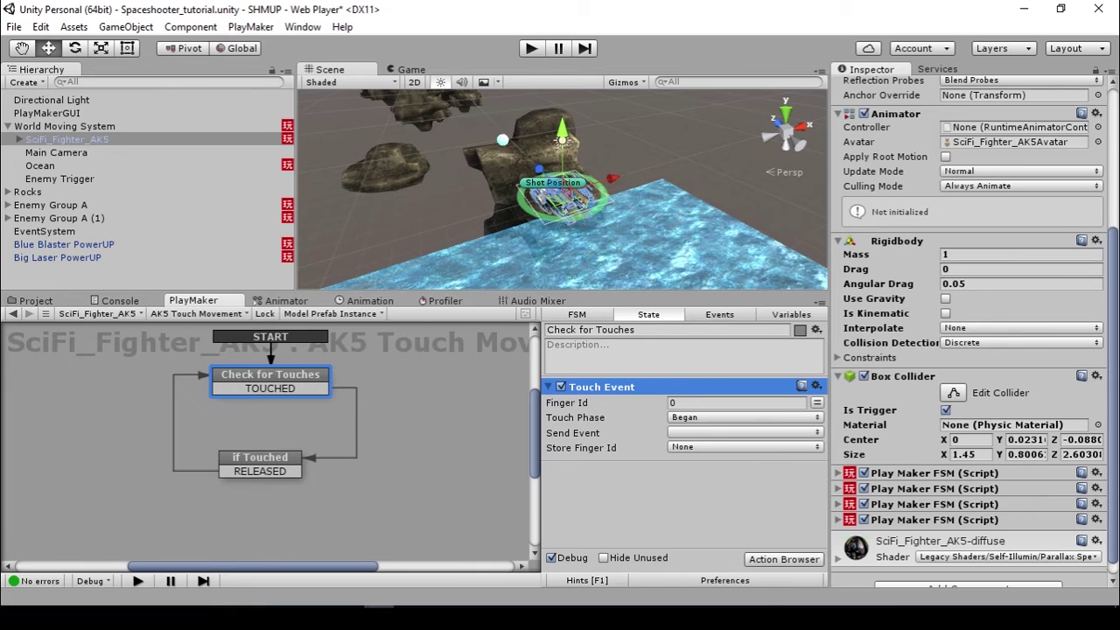
pyautogui.click(743, 432)
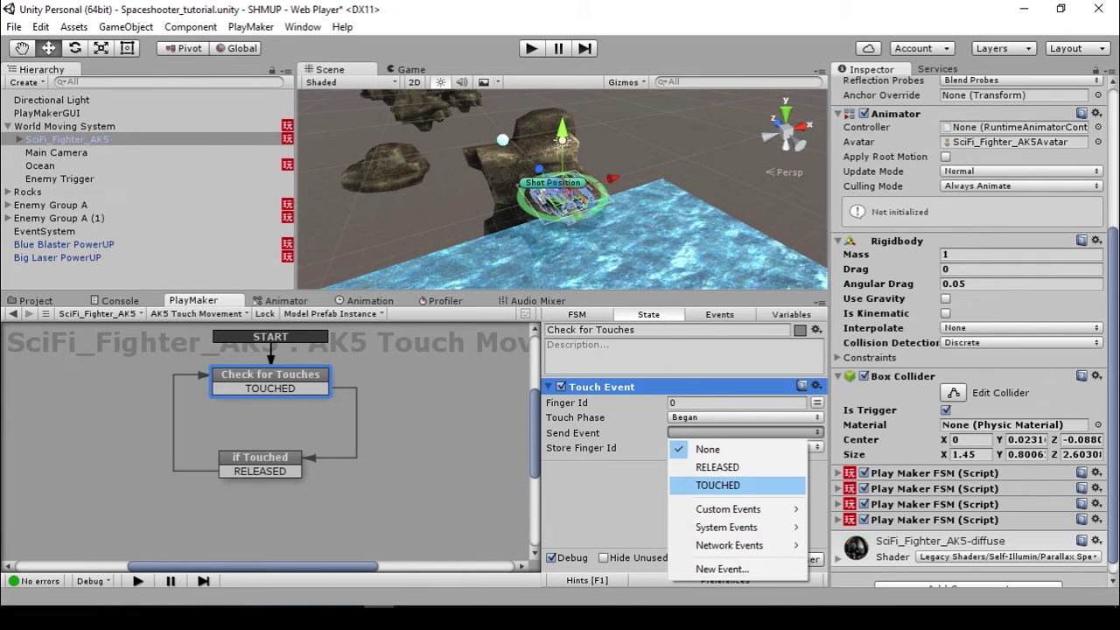
pyautogui.click(718, 485)
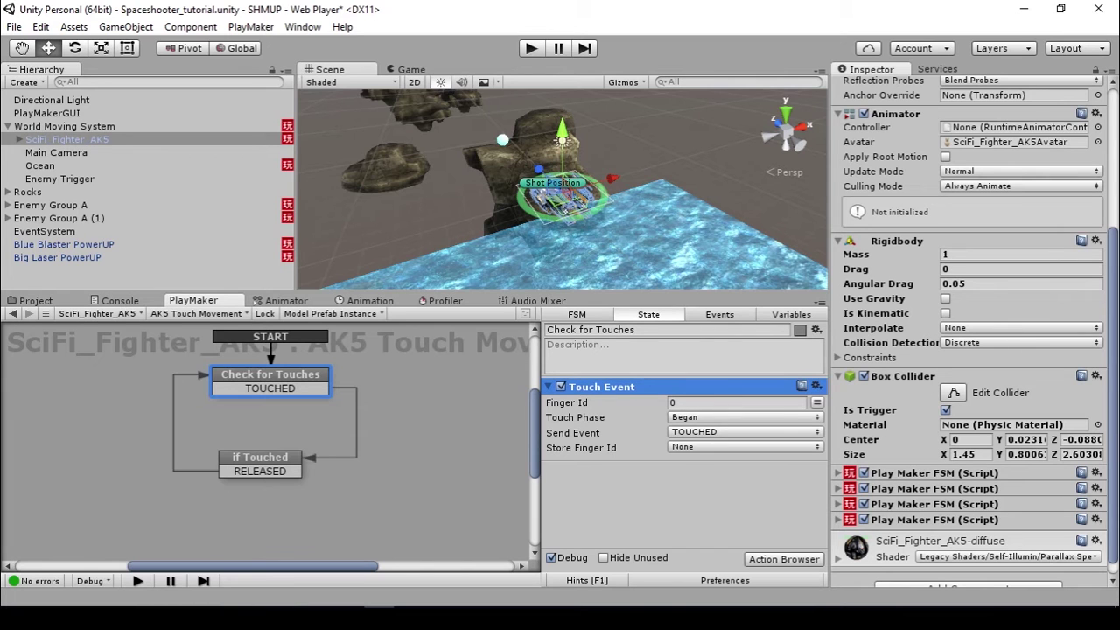
# - Paste the copied Touch Event action into the if Touched state, sending RELEASED when the touch phase is Ended
pyautogui.click(260, 457)
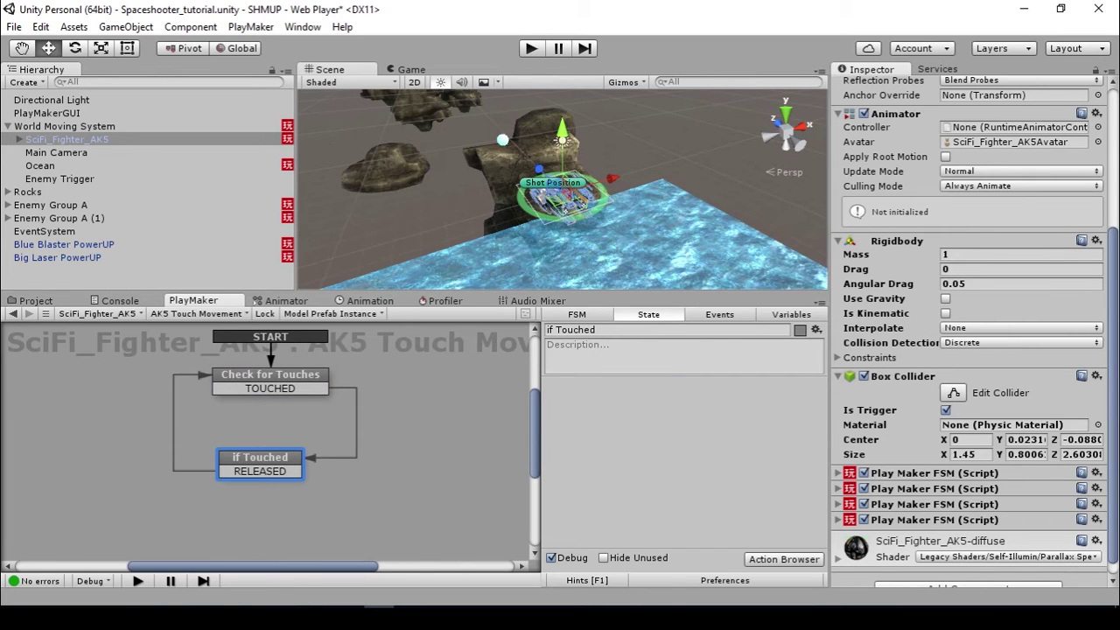
pyautogui.hotkey('ctrl', 'v')
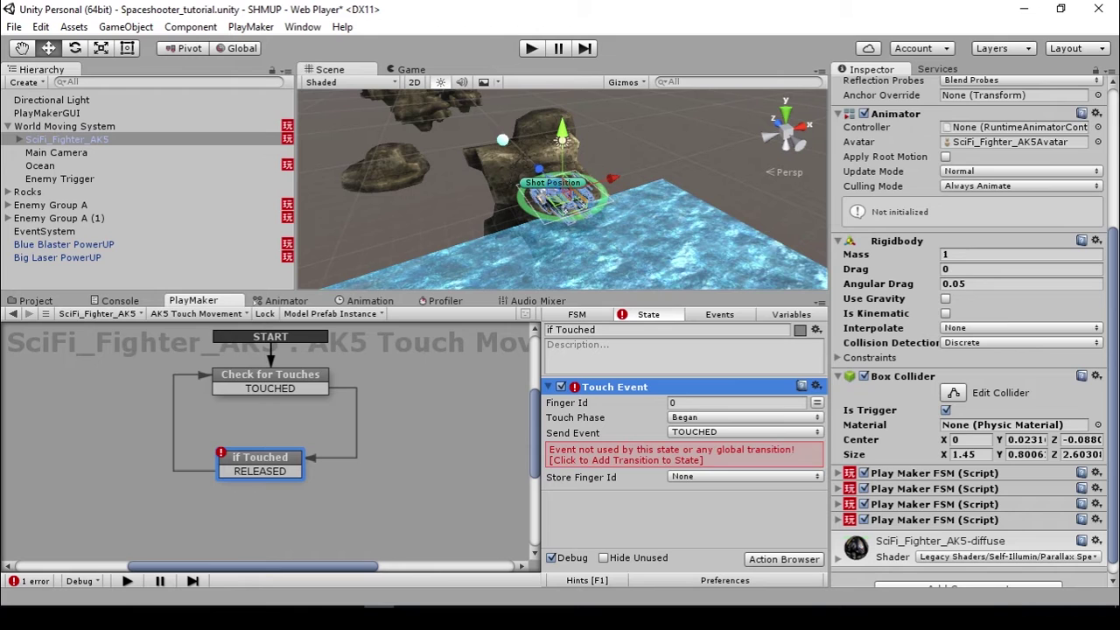
pyautogui.click(744, 432)
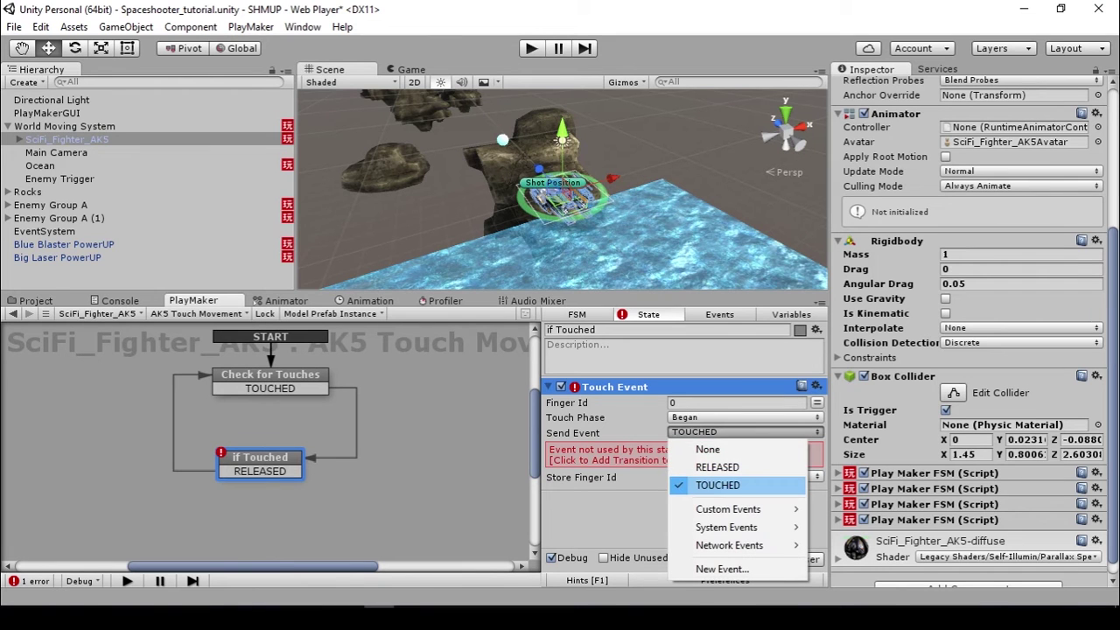
pyautogui.click(718, 467)
pyautogui.click(743, 418)
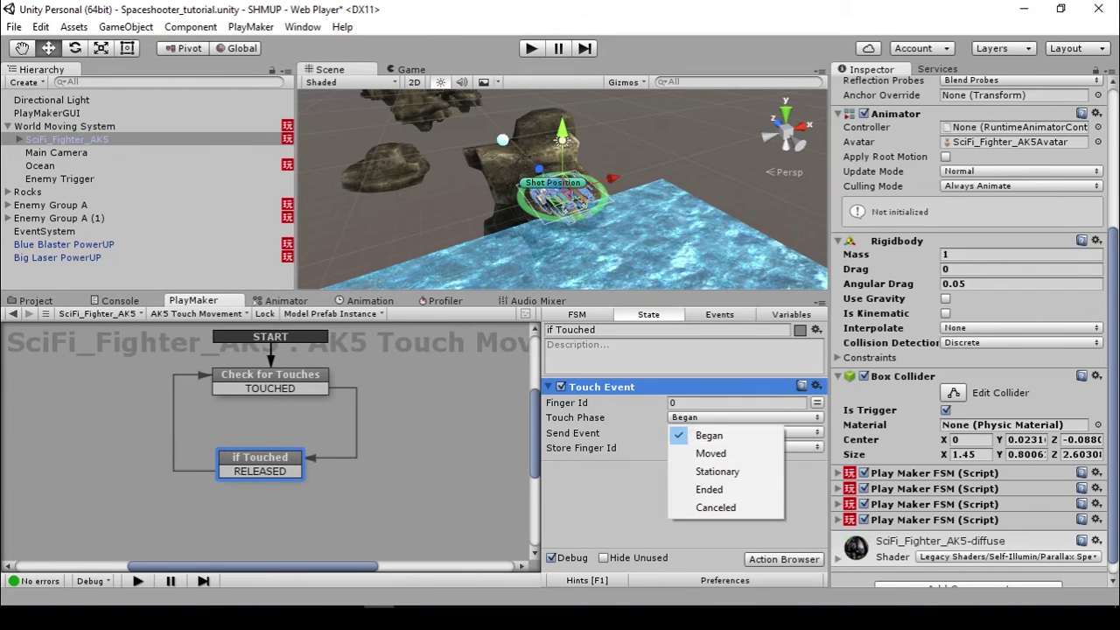
pyautogui.click(709, 489)
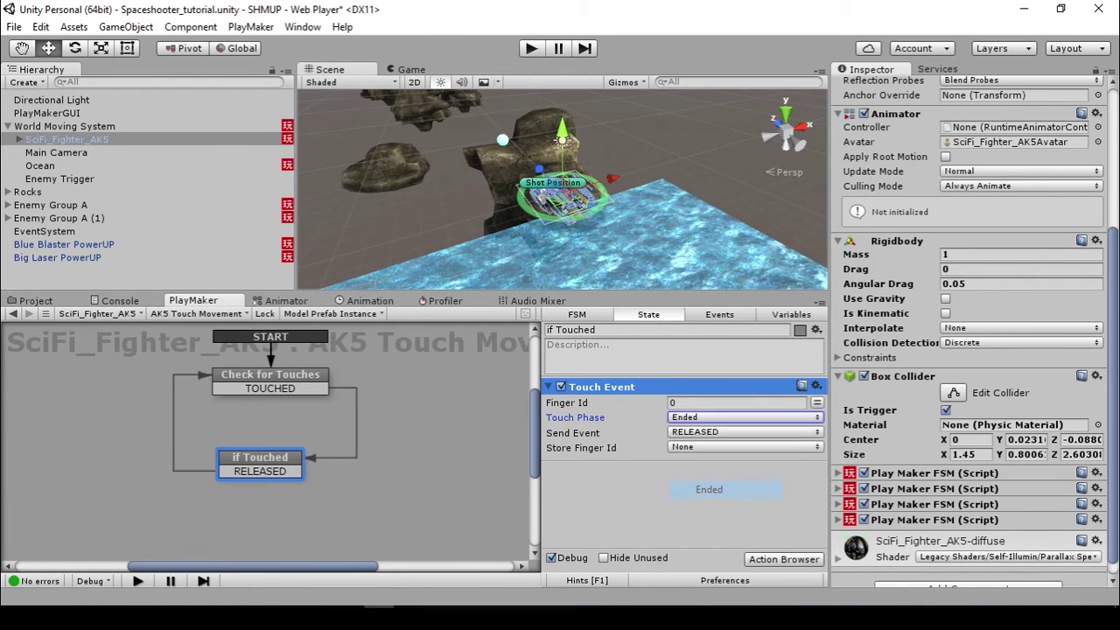
# - Paste a second Touch Event into if Touched with touch phase Canceled, and collapse both Touch Event actions
pyautogui.hotkey('ctrl', 'v')
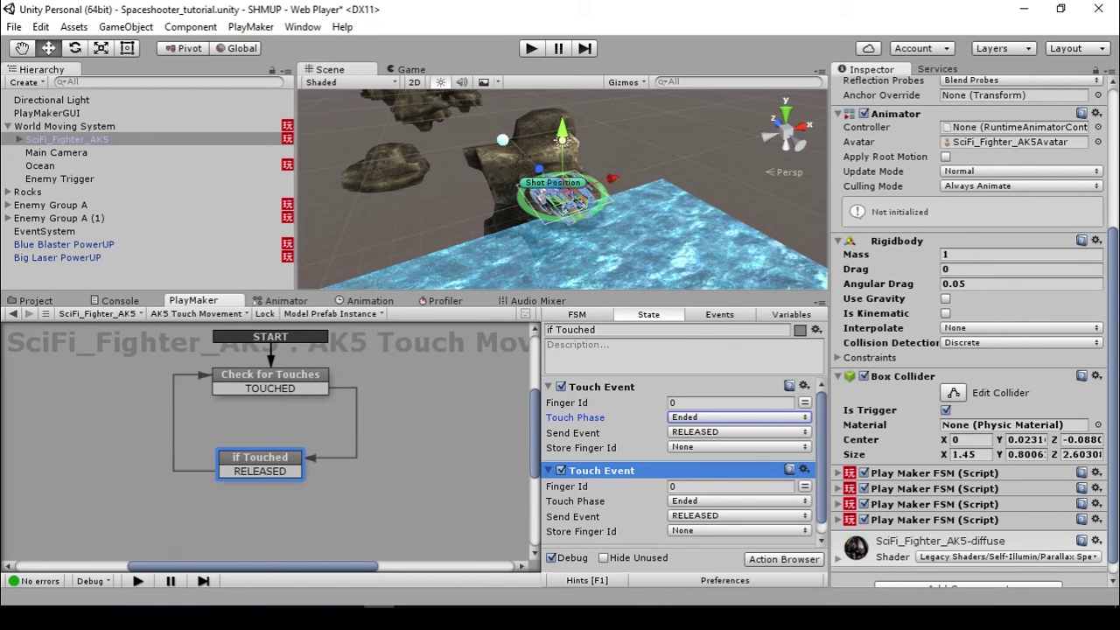
pyautogui.click(739, 486)
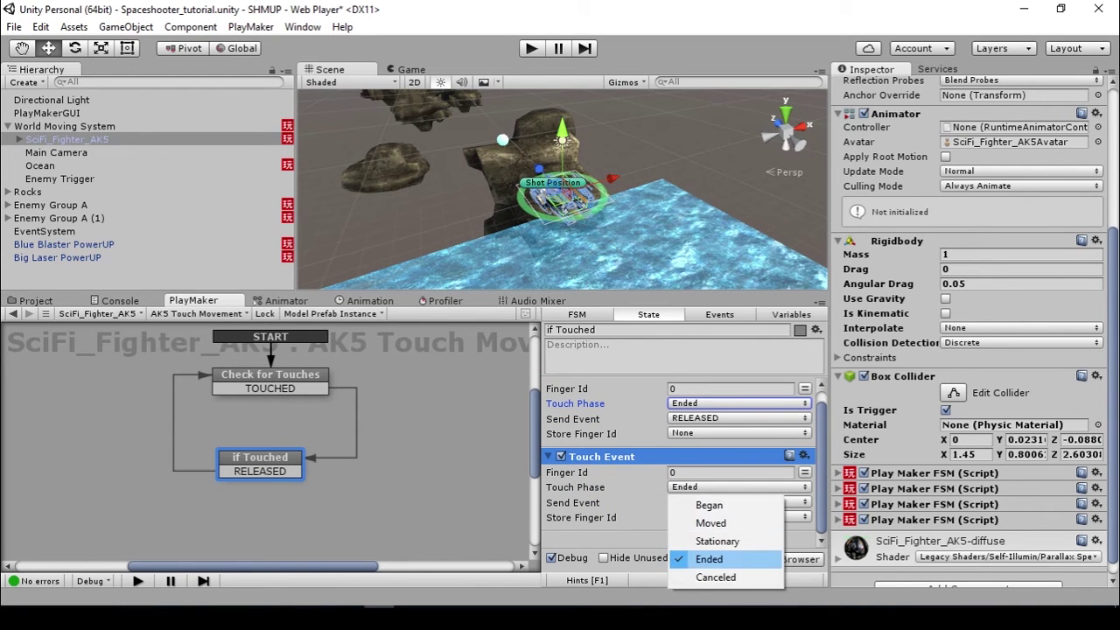
pyautogui.click(700, 577)
pyautogui.scroll(1, 691, 472)
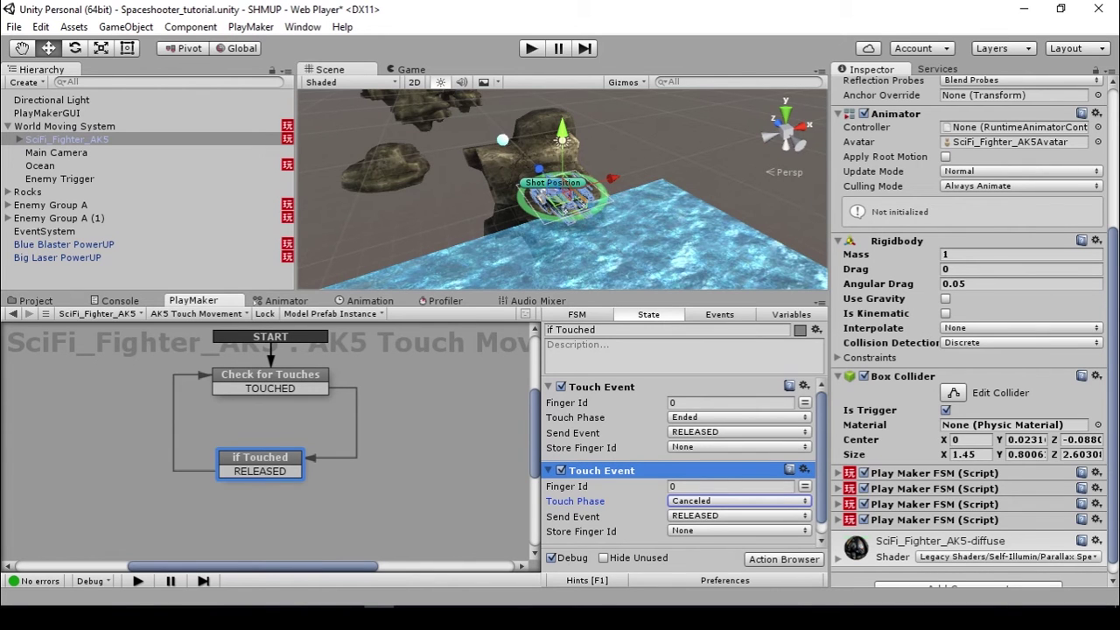
pyautogui.click(549, 387)
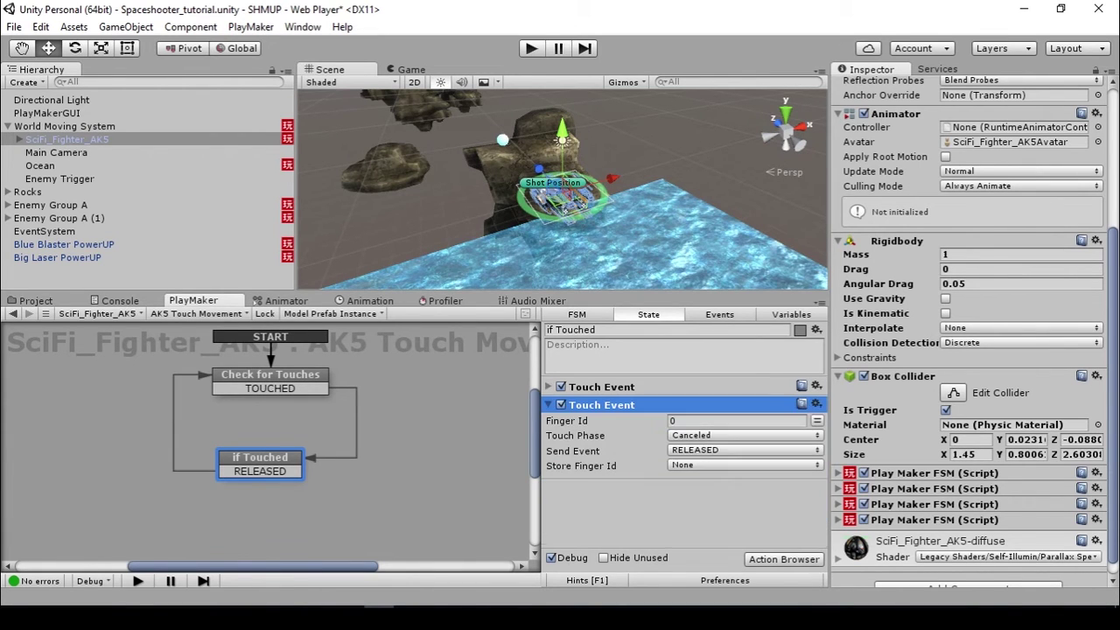
pyautogui.click(548, 404)
# - Add a Get Touch Info action after the Touch Event actions in the if Touched state
pyautogui.click(682, 498)
pyautogui.click(784, 558)
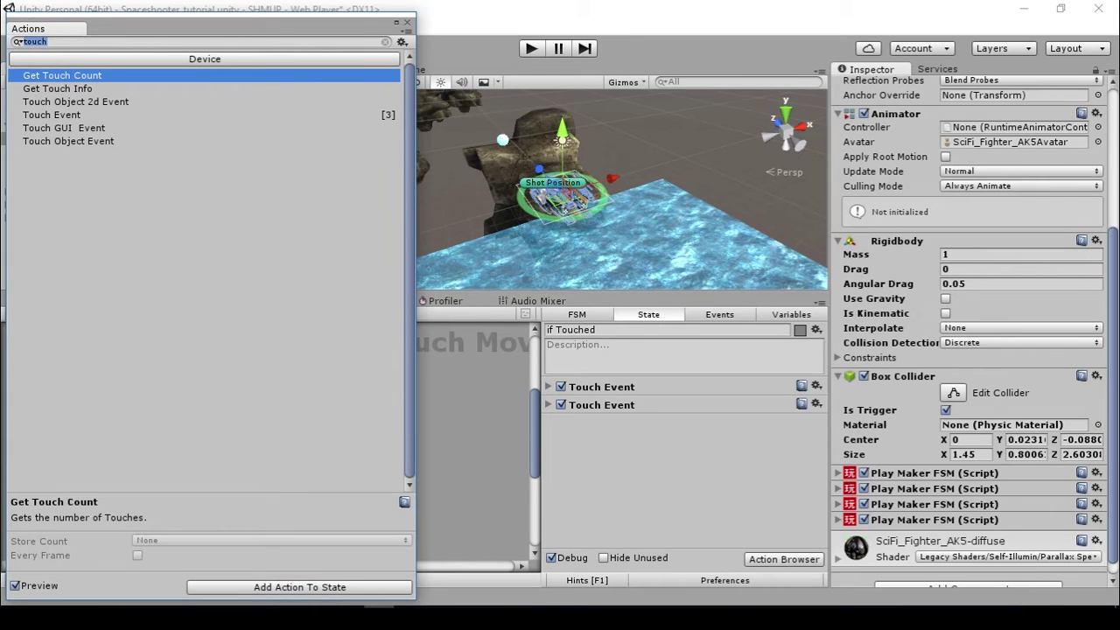
pyautogui.doubleClick(57, 88)
pyautogui.click(407, 23)
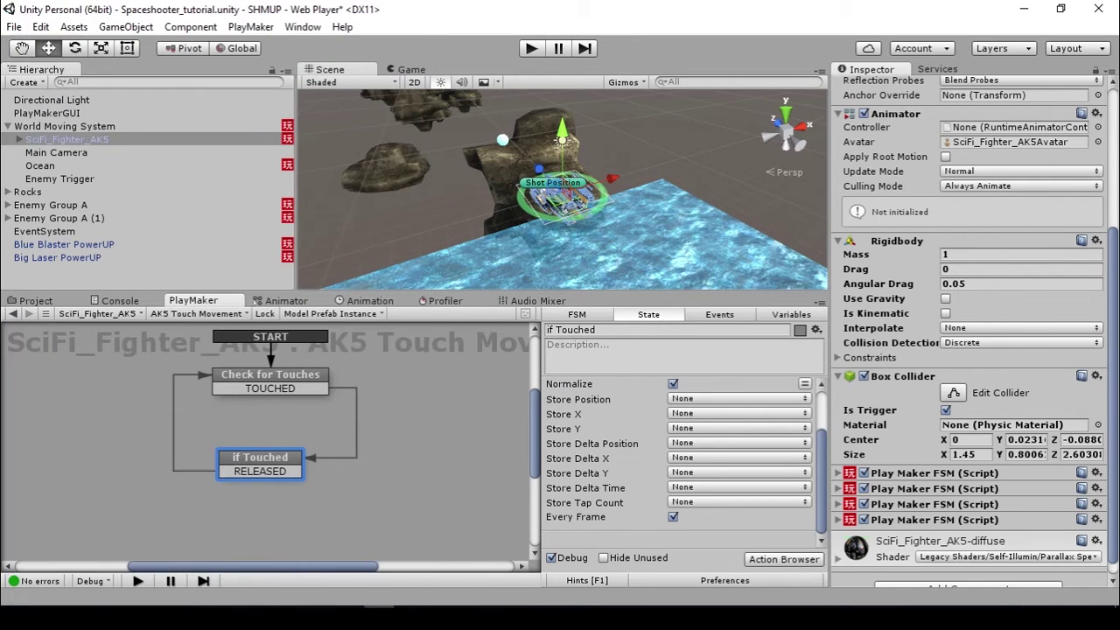
# - Store the Get Touch Info position in a new variable named touch pos and collapse the action
pyautogui.scroll(2, 569, 516)
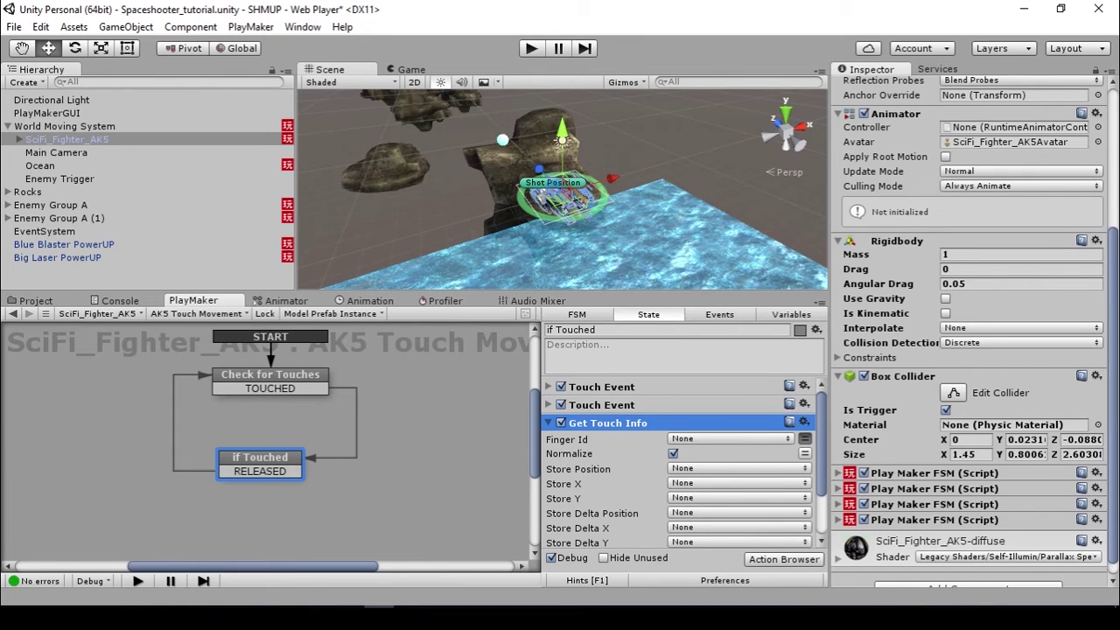
pyautogui.scroll(-2, 577, 483)
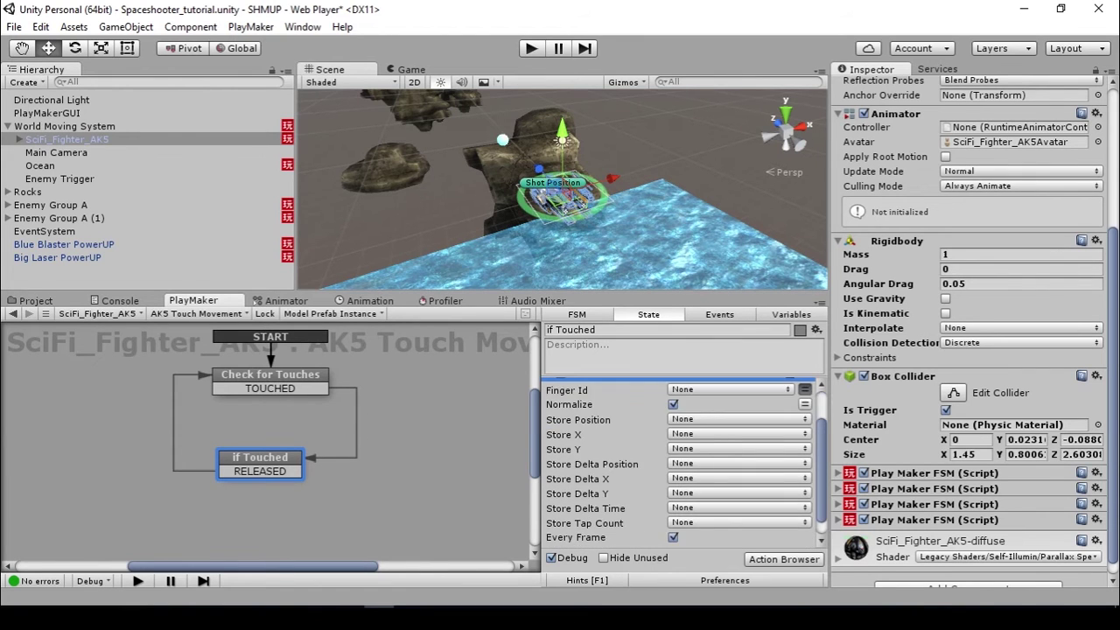
pyautogui.scroll(2, 577, 483)
pyautogui.click(735, 483)
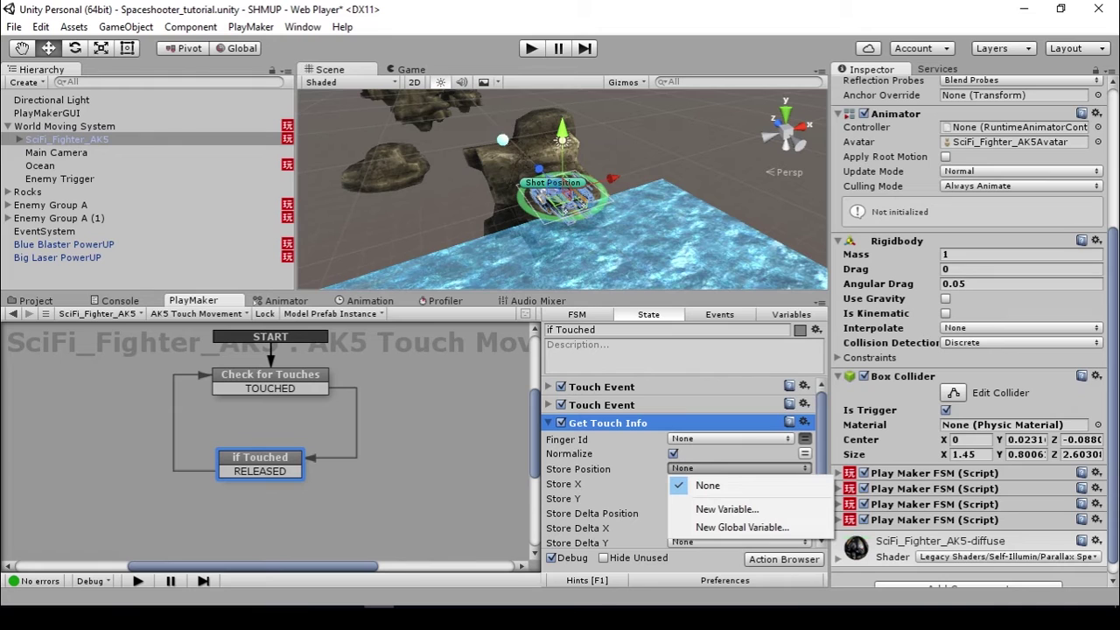
pyautogui.click(726, 508)
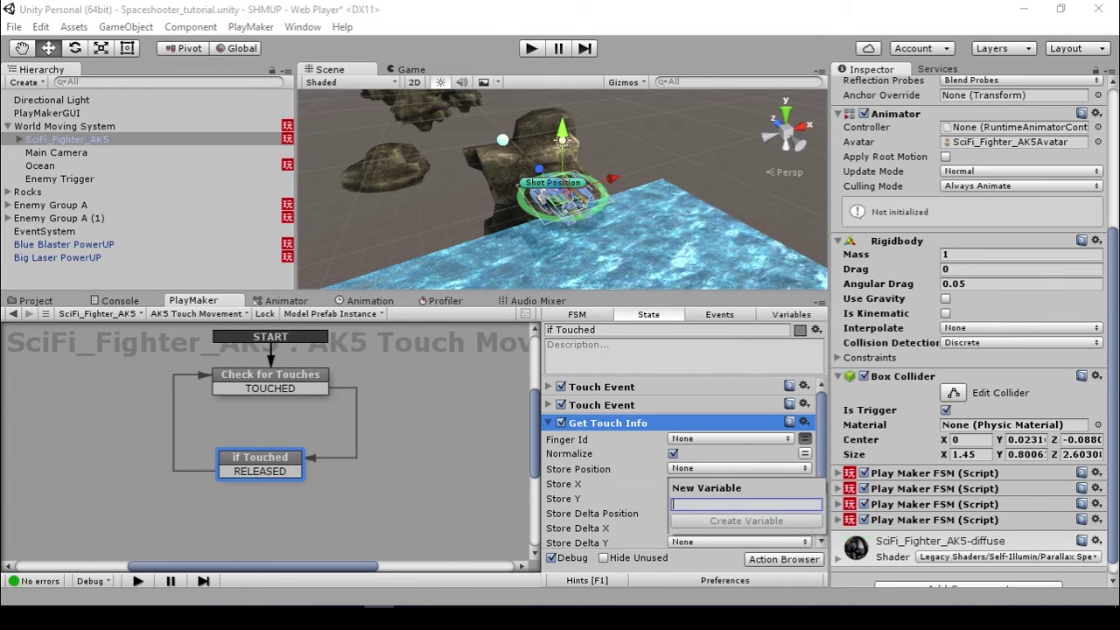
pyautogui.write('touch pos')
pyautogui.press('Return')
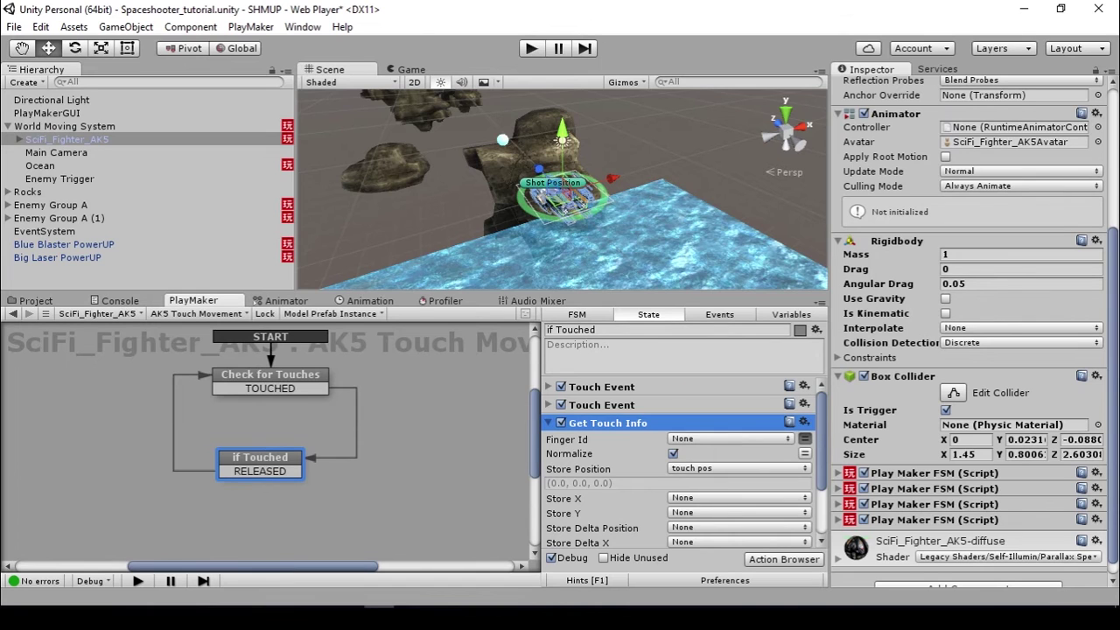
pyautogui.scroll(-3, 587, 487)
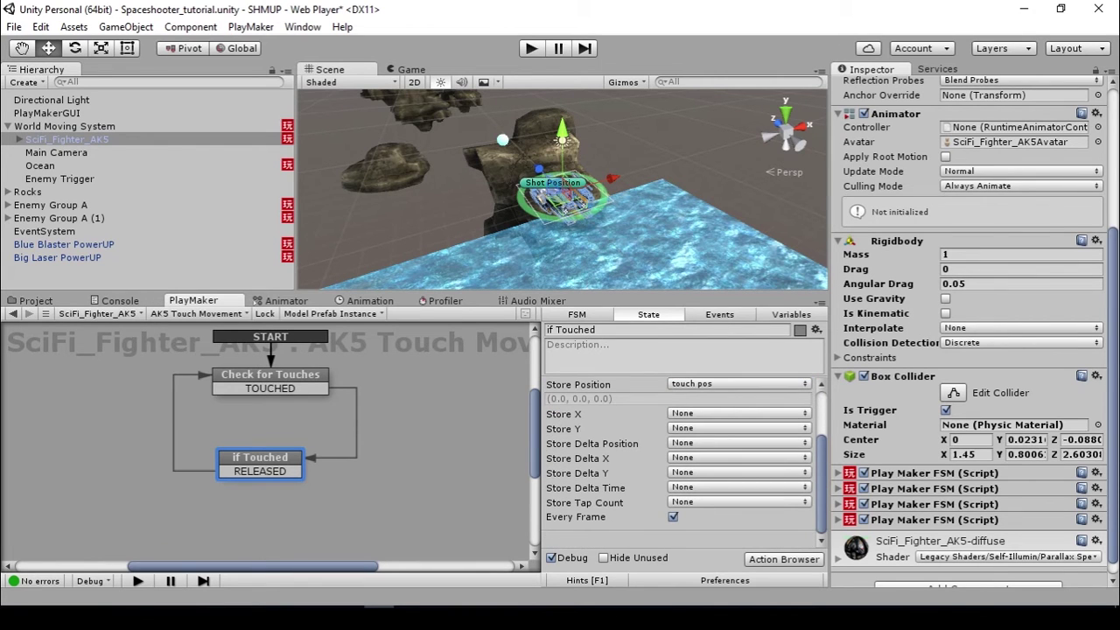
pyautogui.scroll(3, 587, 487)
pyautogui.click(548, 423)
# - Search the actions for "screen", add Screen To World Point to if Touched, and place it below Get Touch Info
pyautogui.click(784, 559)
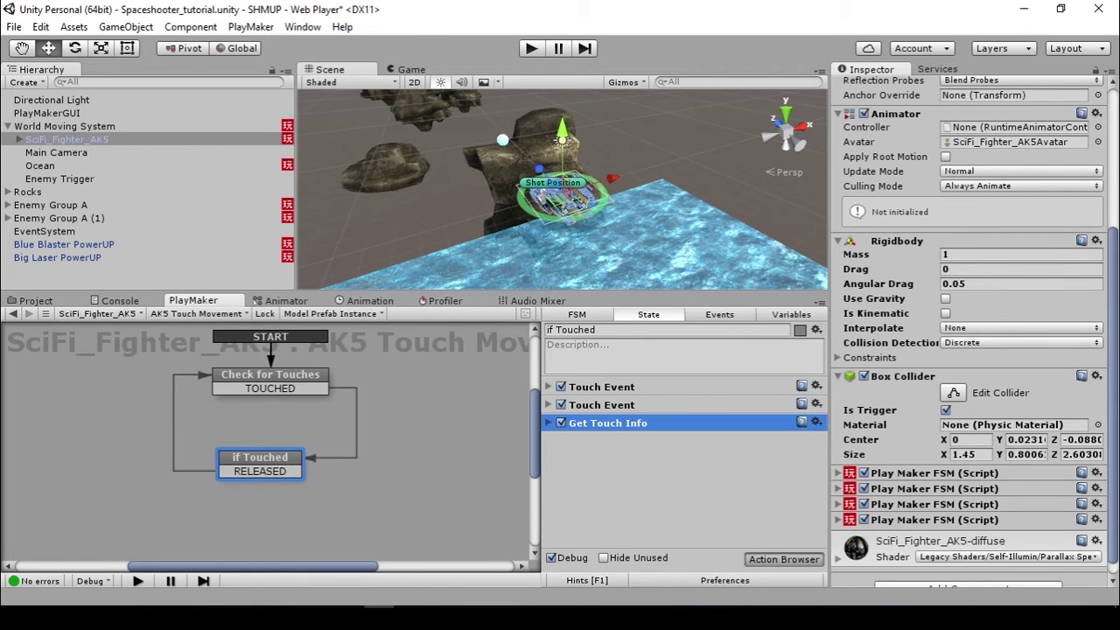
pyautogui.write('screen')
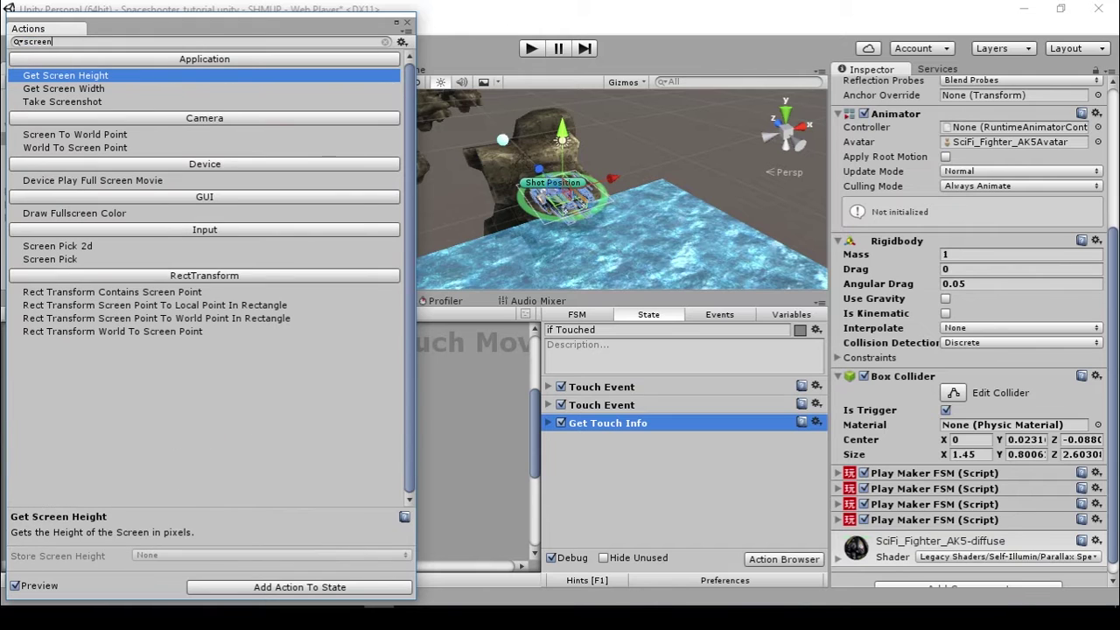
pyautogui.doubleClick(75, 135)
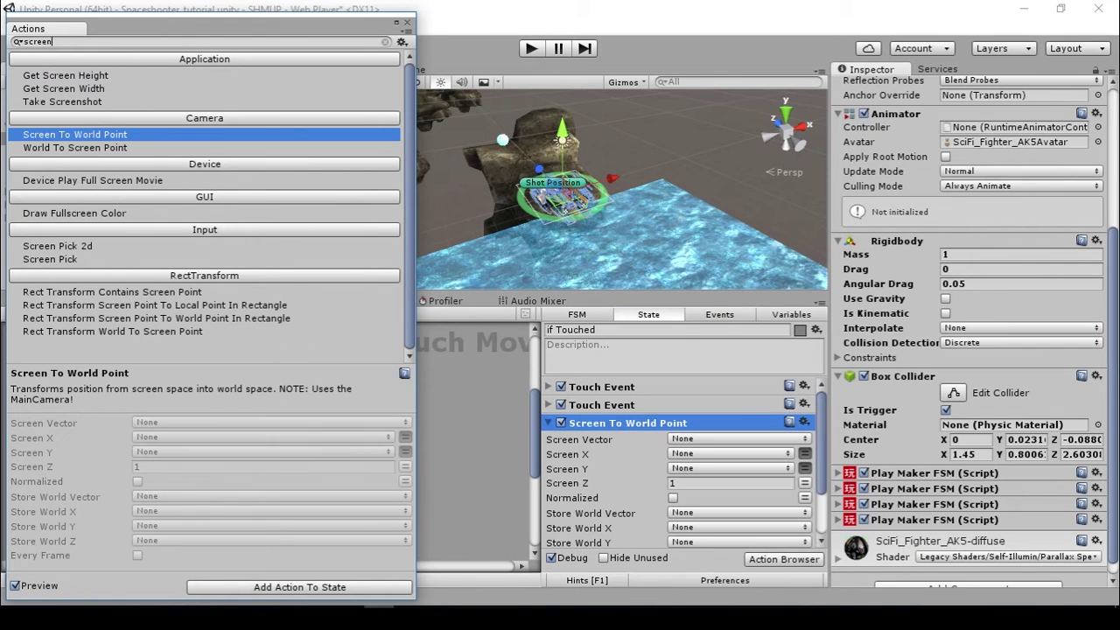
pyautogui.click(406, 23)
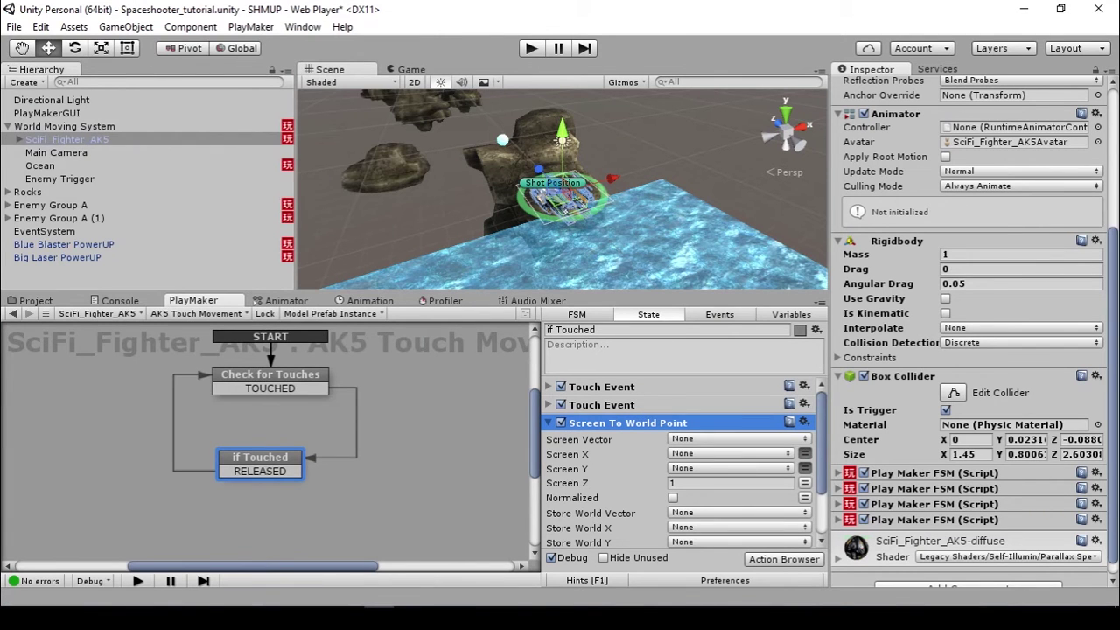
pyautogui.click(627, 422)
pyautogui.moveTo(627, 423); pyautogui.dragTo(627, 446)
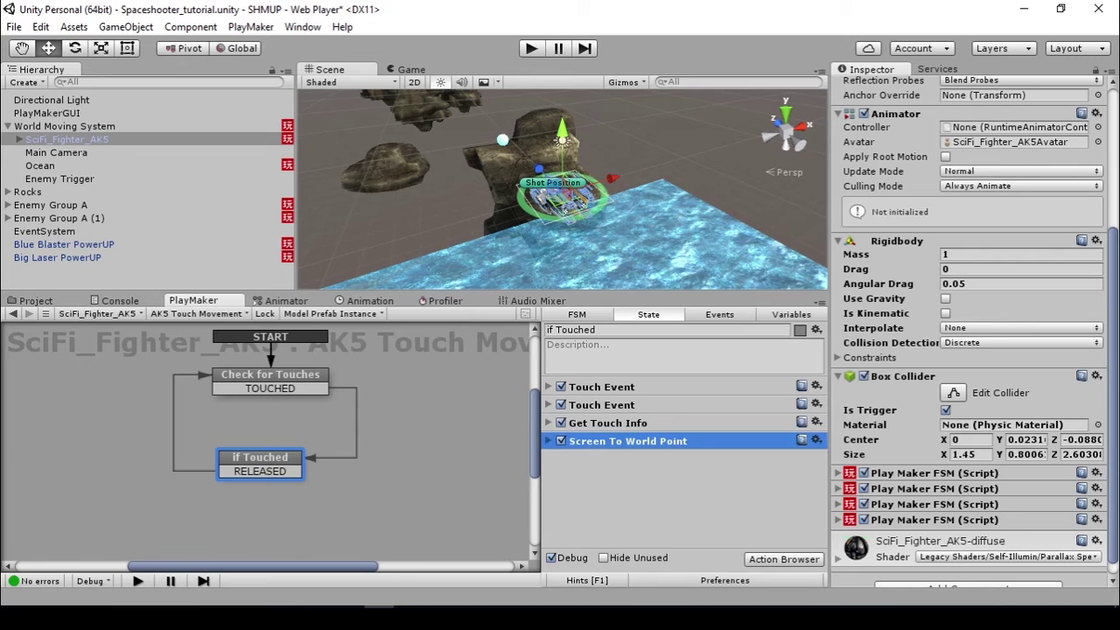
pyautogui.click(627, 441)
# - Use the touch pos variable as the Screen Vector of the Screen To World Point action
pyautogui.click(548, 422)
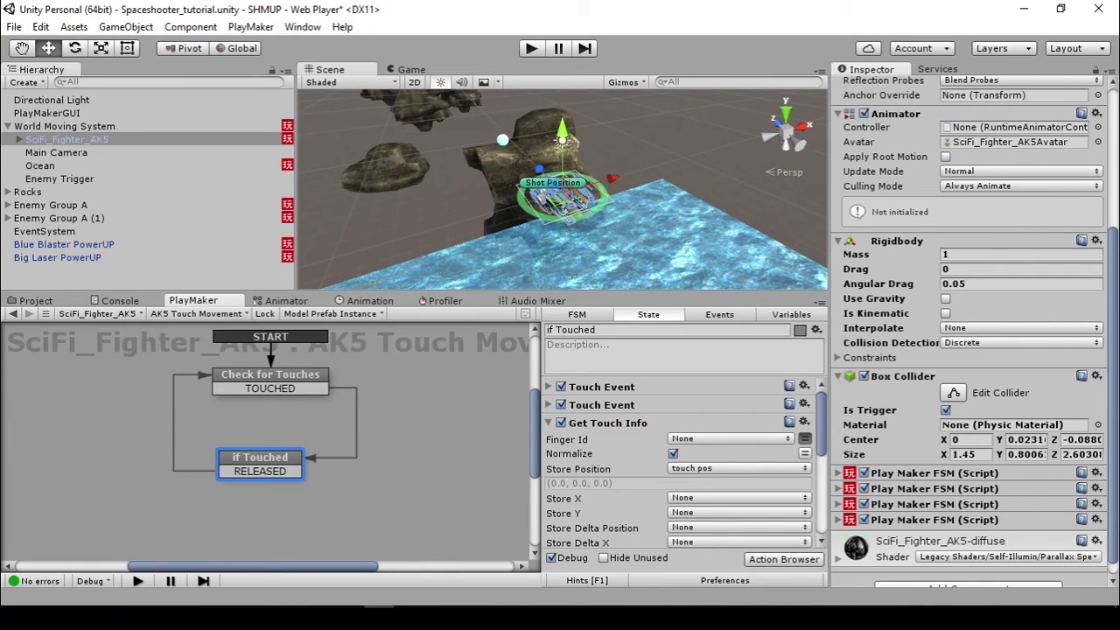
pyautogui.click(548, 422)
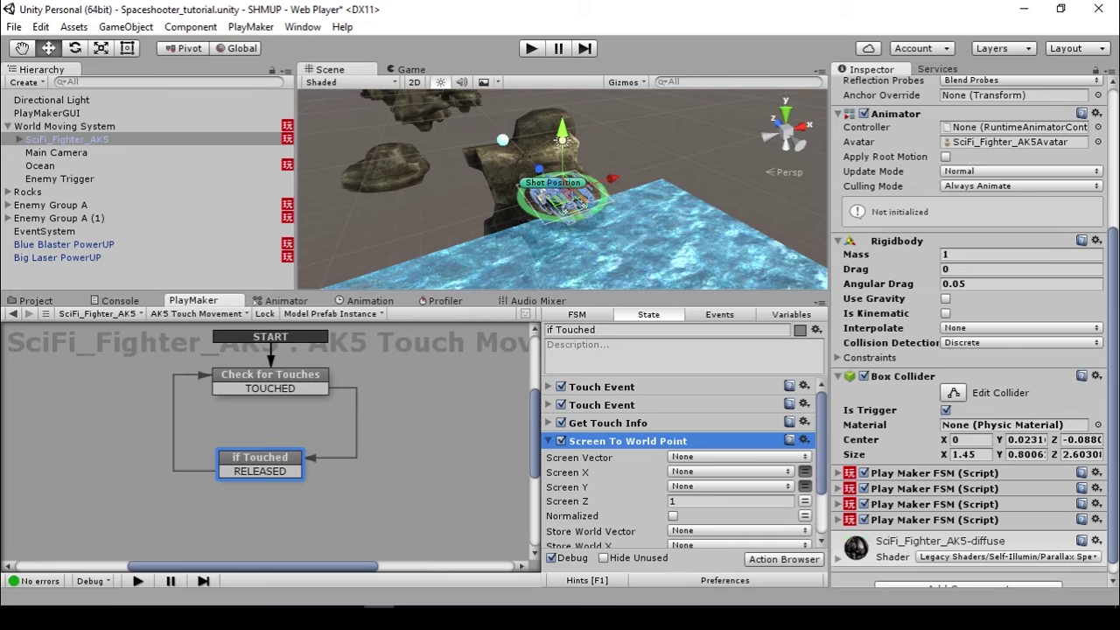
pyautogui.scroll(-1, 569, 442)
pyautogui.scroll(1, 568, 442)
pyautogui.scroll(-1, 569, 442)
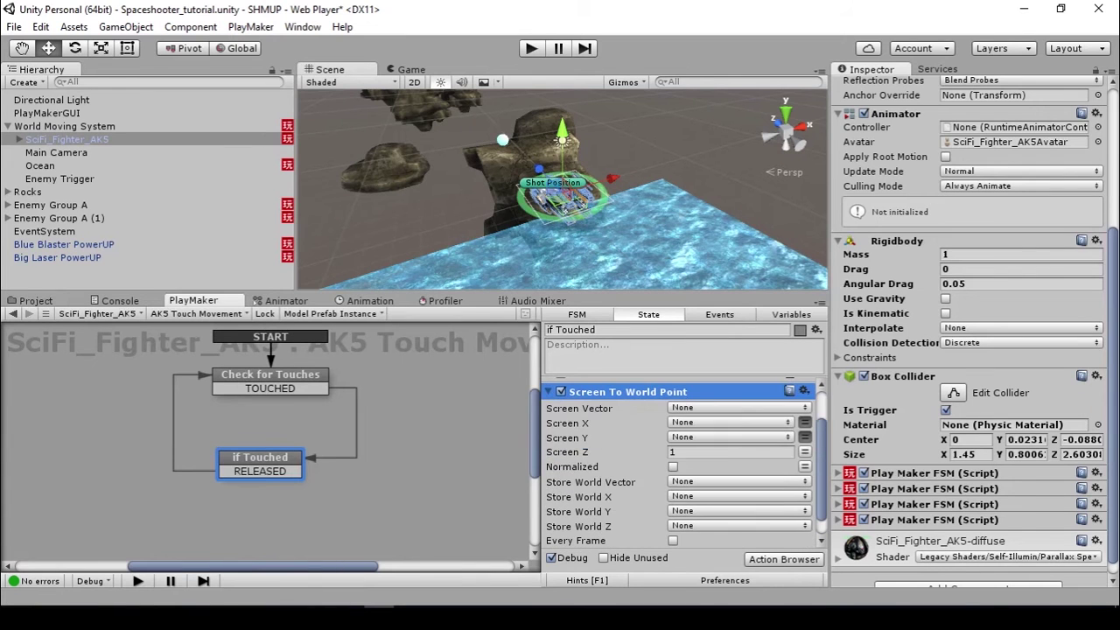
pyautogui.click(738, 407)
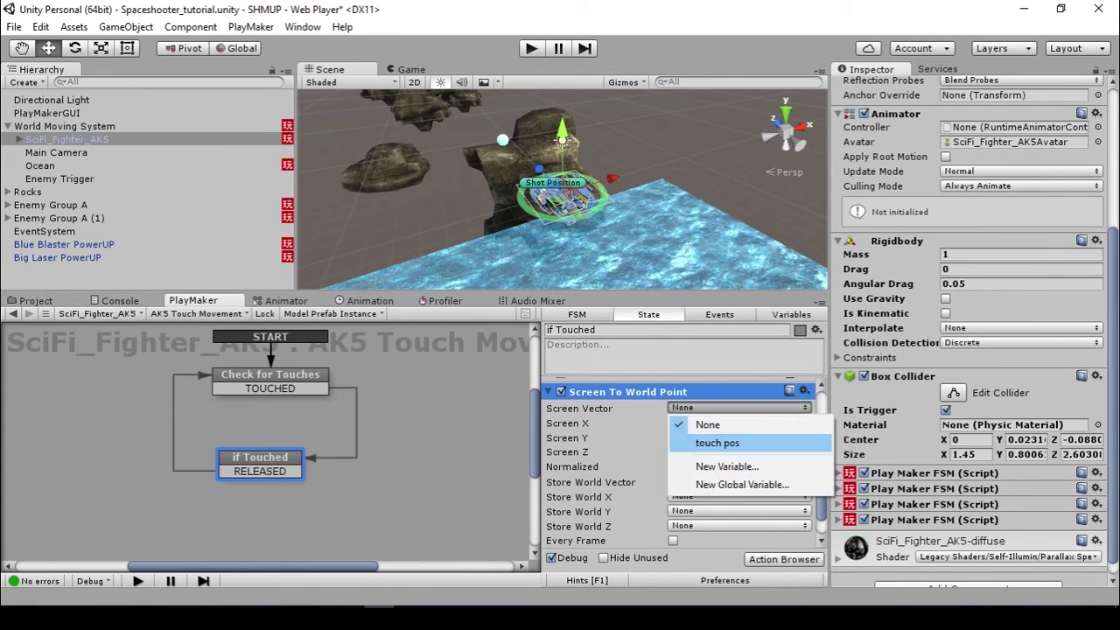
pyautogui.click(704, 442)
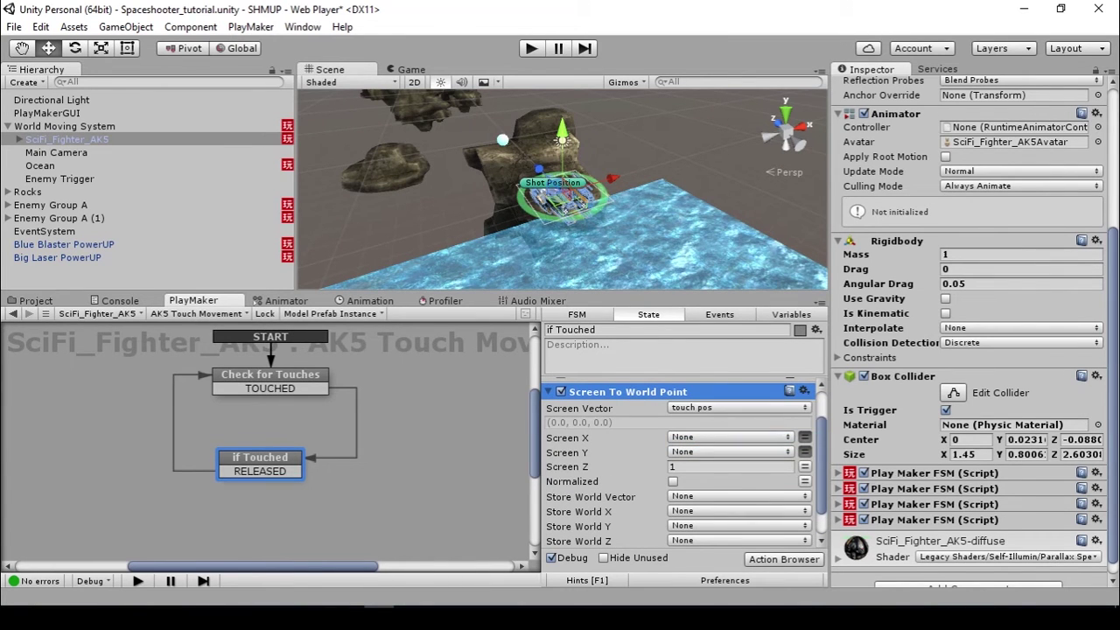
# - Check the Main Camera's height, set Screen Z of Screen To World Point to 45, and enable Normalized to match Get Touch Info
pyautogui.click(710, 467)
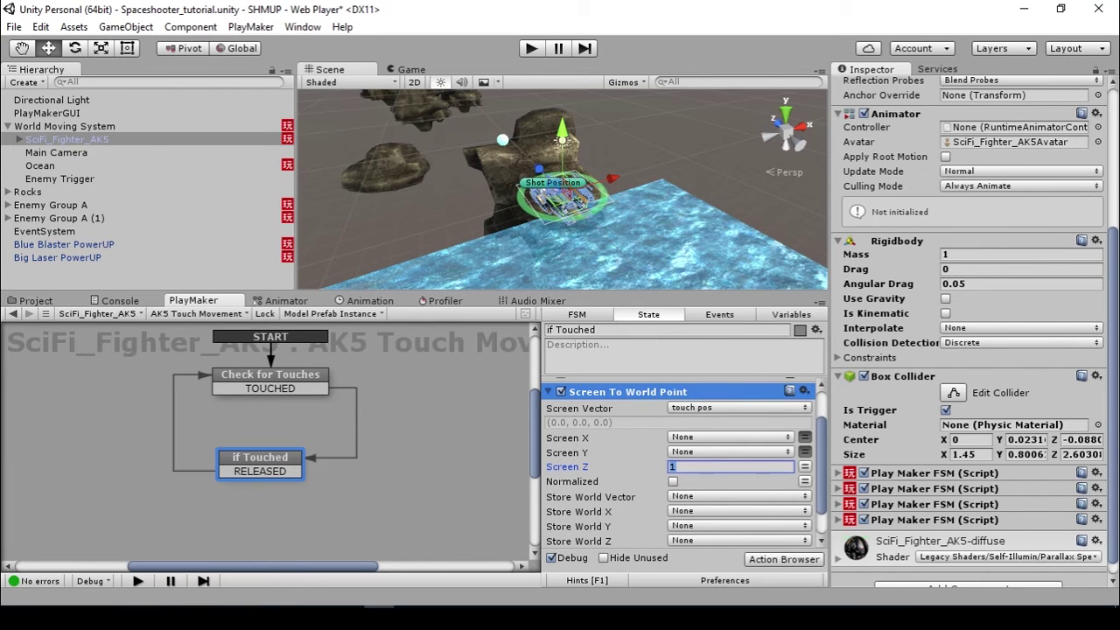
pyautogui.click(56, 152)
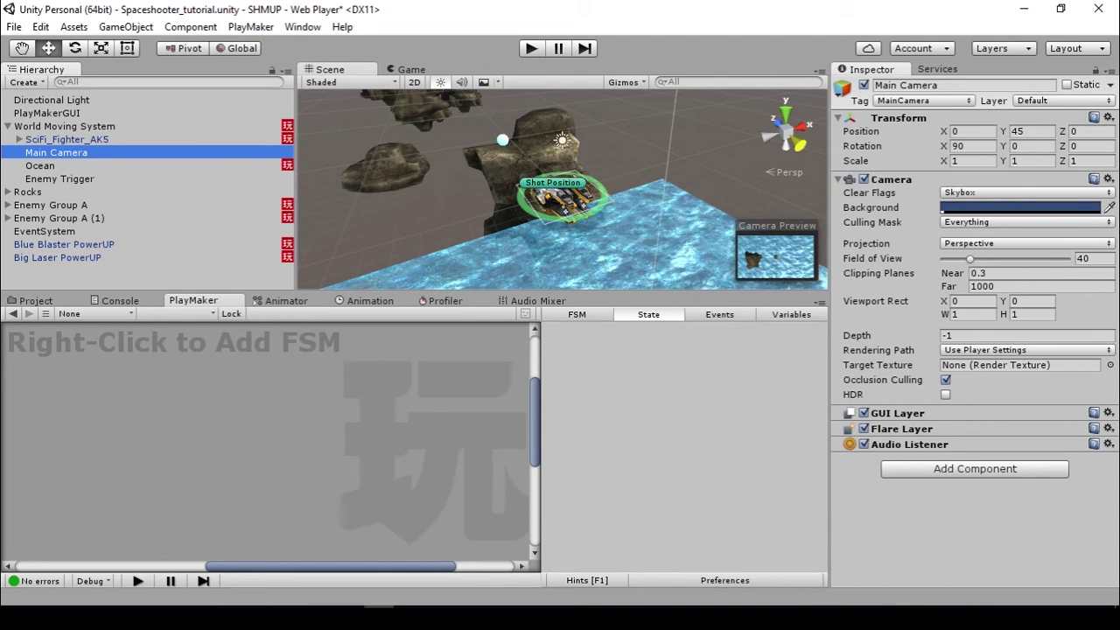
pyautogui.click(66, 140)
pyautogui.click(730, 467)
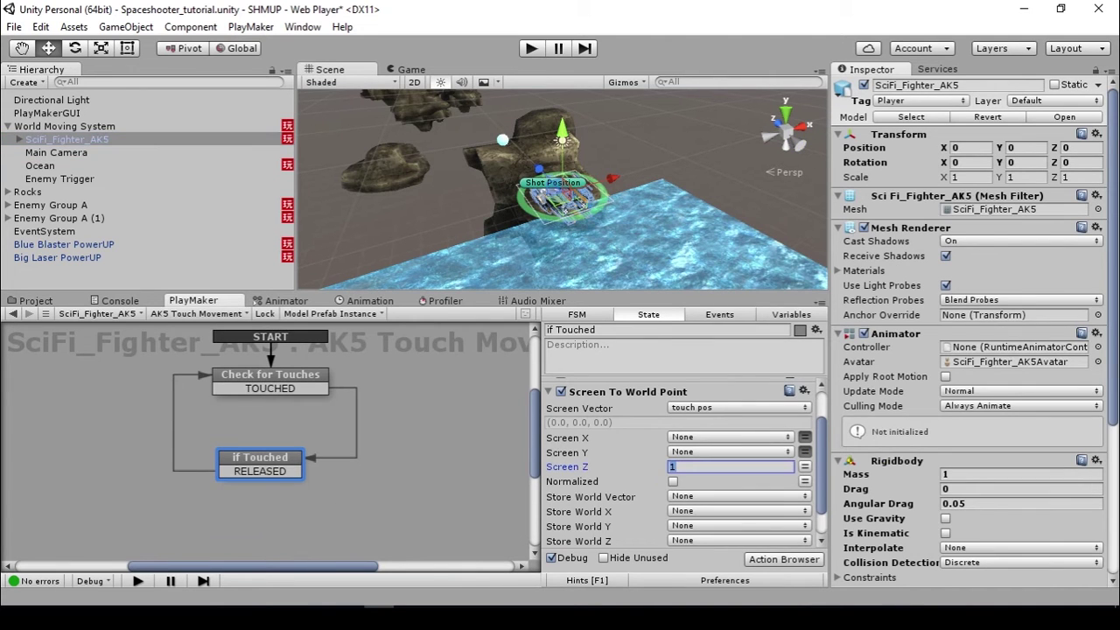
pyautogui.write('45')
pyautogui.click(673, 481)
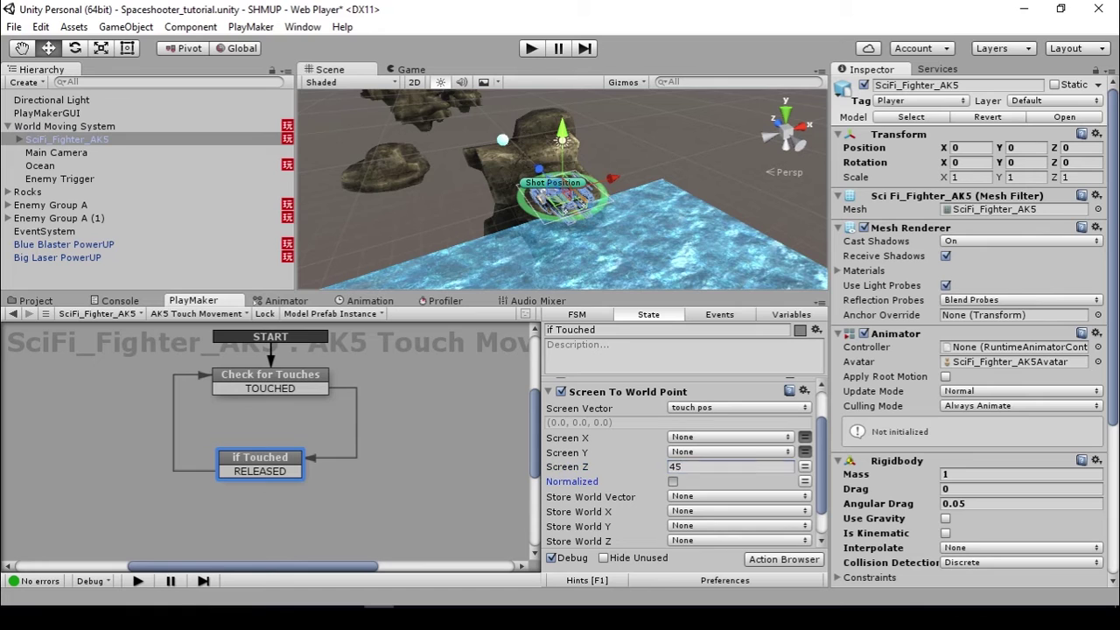
pyautogui.scroll(-1, 673, 481)
pyautogui.scroll(2, 674, 481)
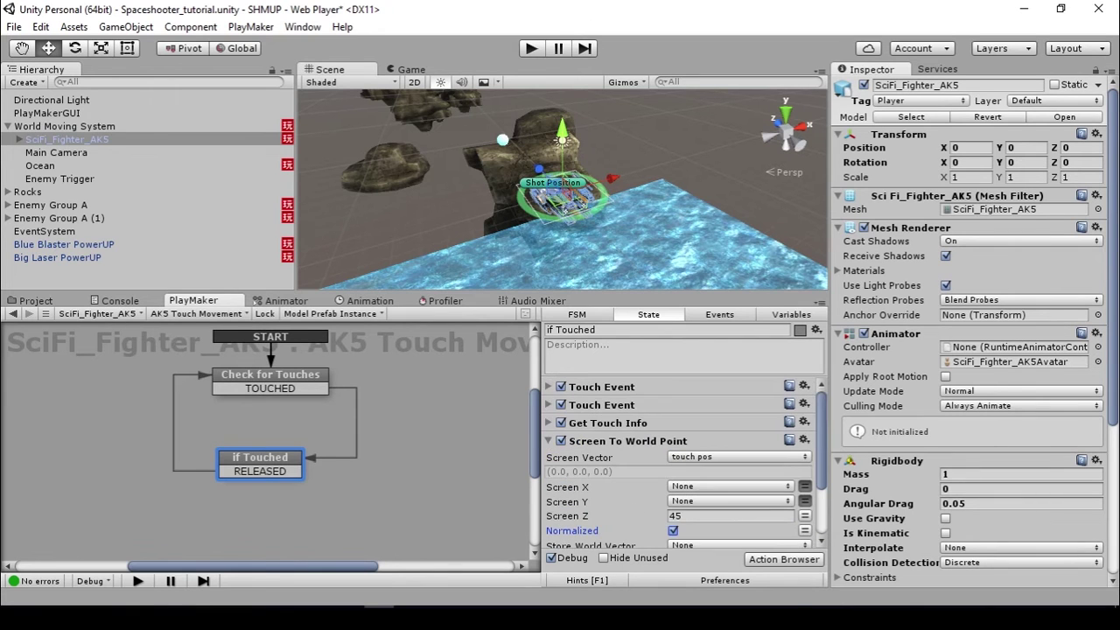
pyautogui.click(549, 422)
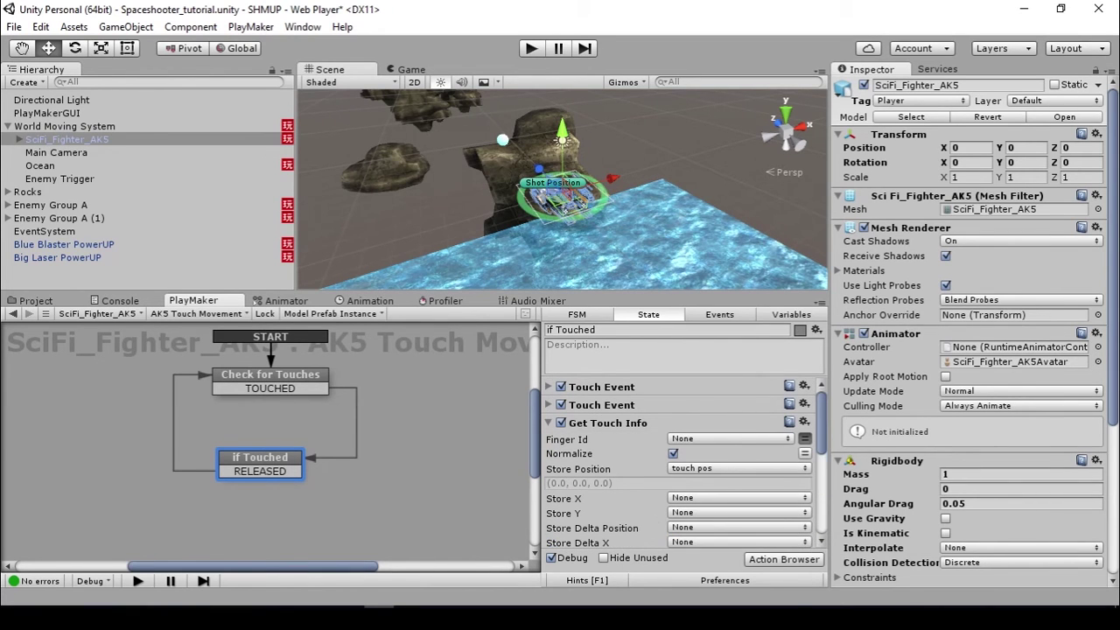
pyautogui.click(548, 423)
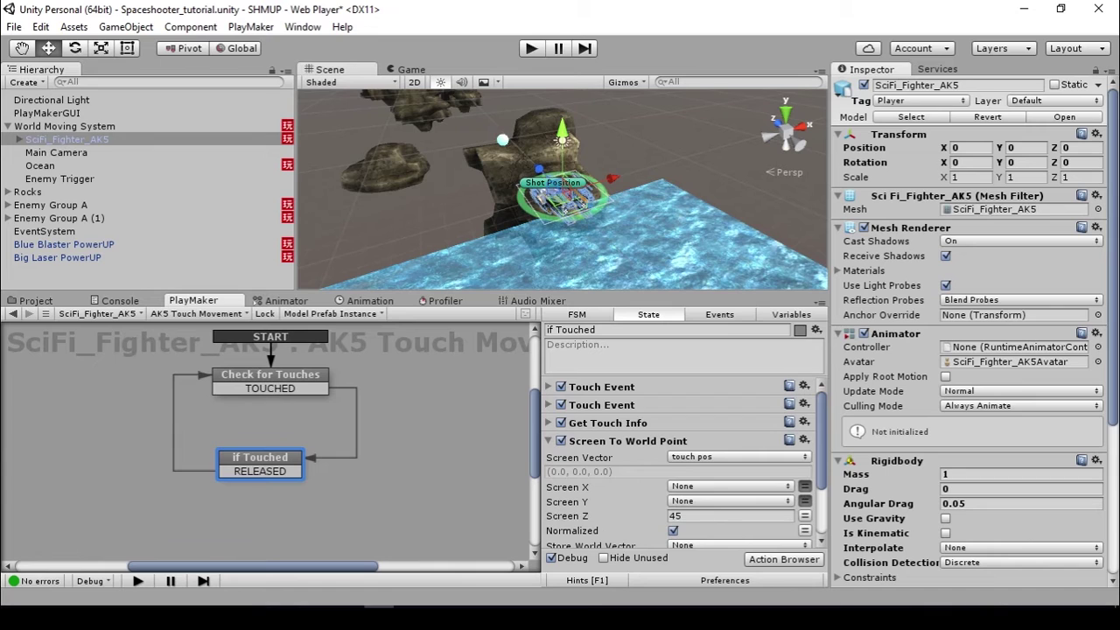
pyautogui.scroll(-3, 683, 463)
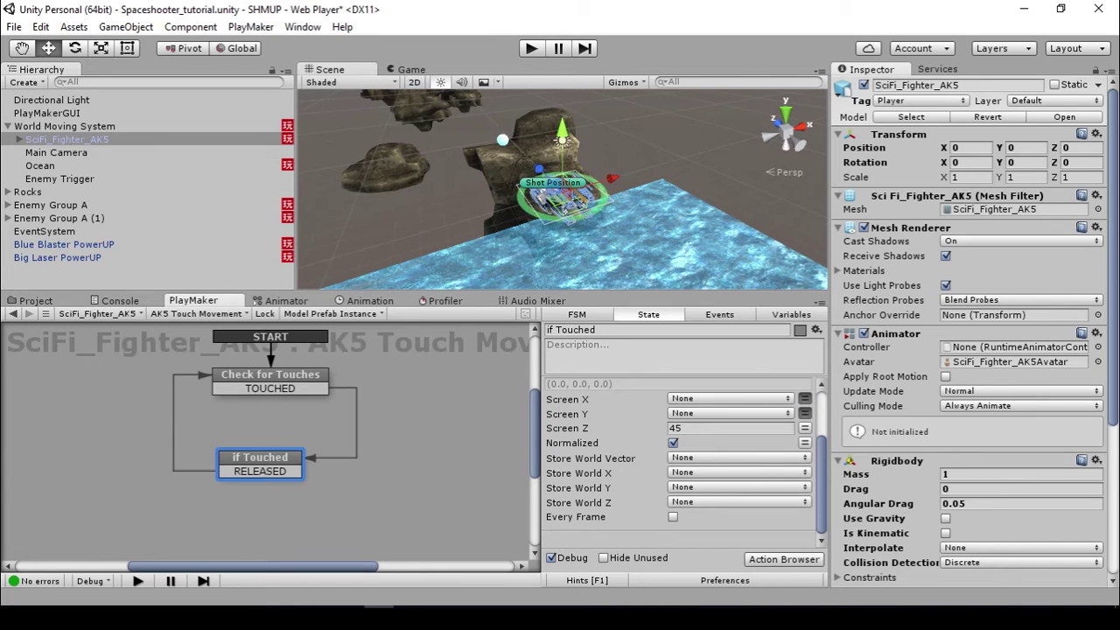
# - Make Screen To World Point run every frame, store its world vector in touch pos, and collapse the action
pyautogui.click(673, 517)
pyautogui.click(739, 457)
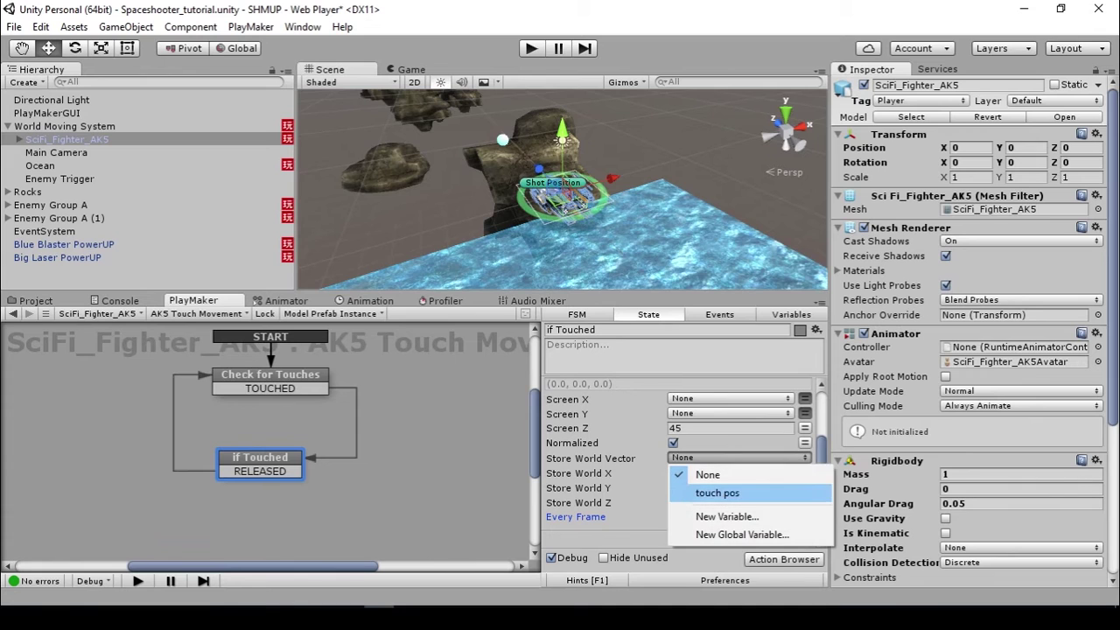
pyautogui.click(712, 490)
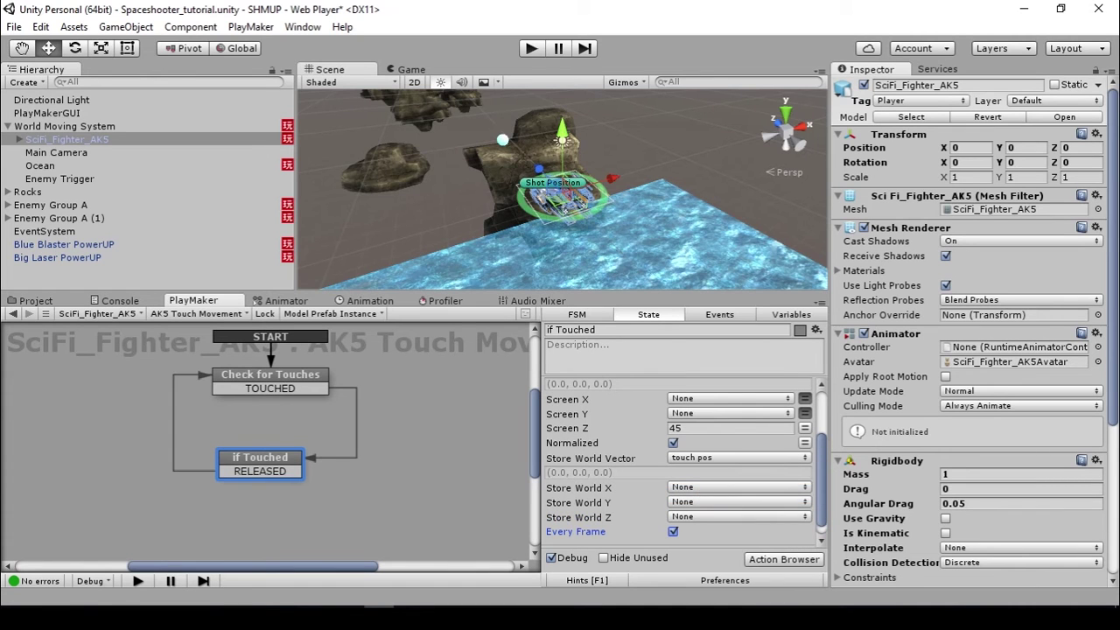
pyautogui.scroll(3, 682, 462)
pyautogui.scroll(-3, 682, 462)
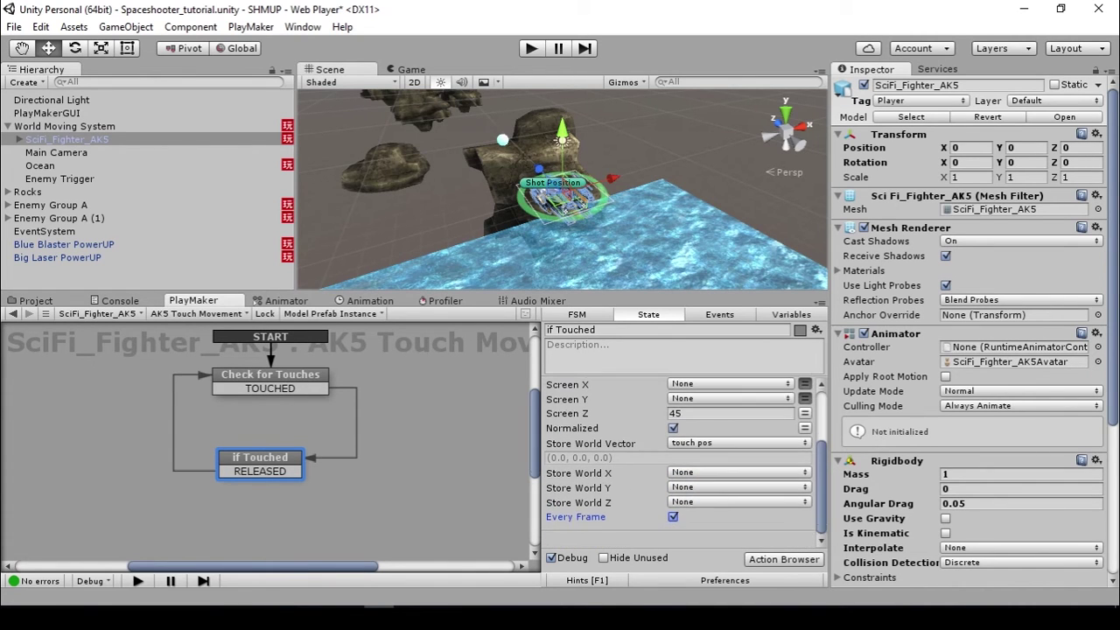
pyautogui.scroll(2, 568, 434)
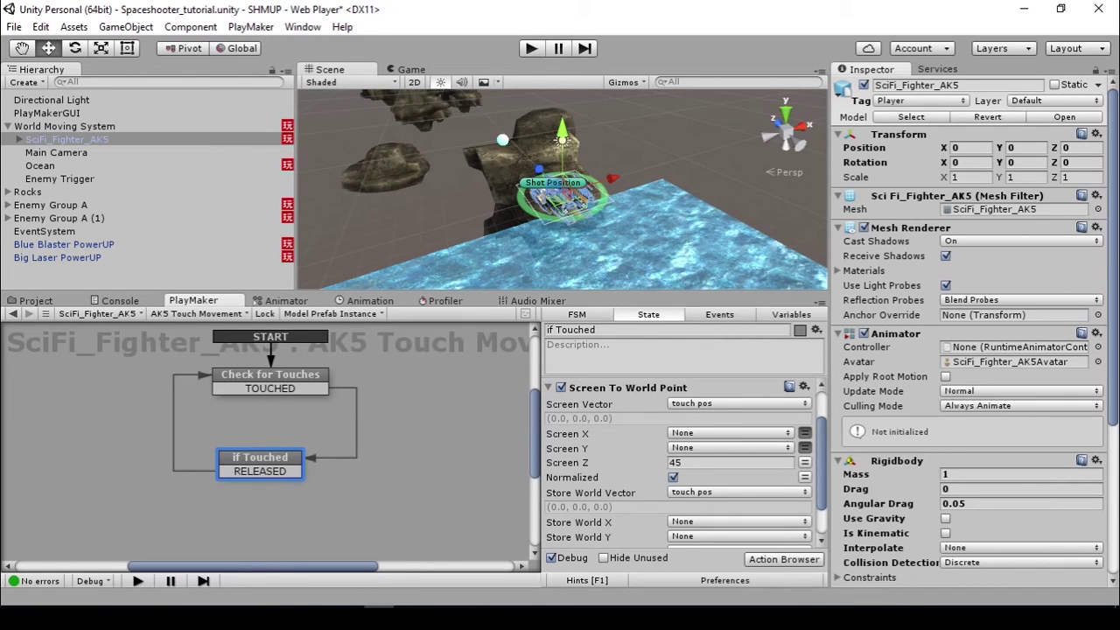
pyautogui.click(627, 388)
pyautogui.click(549, 387)
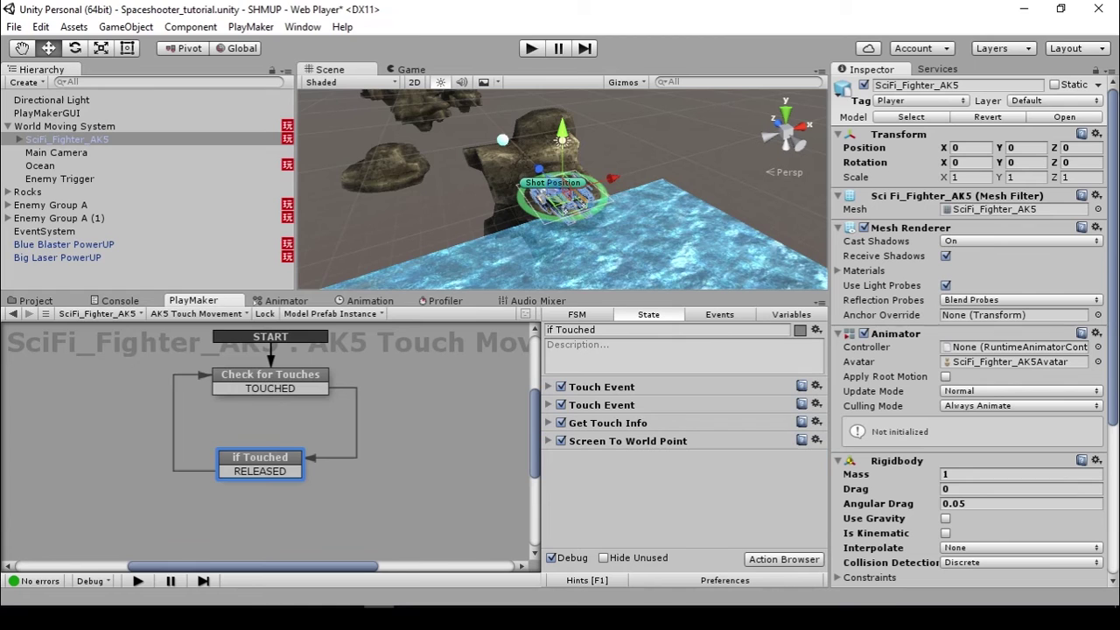
# - Search the actions for "get position" and add Get Position to the if Touched state
pyautogui.click(784, 559)
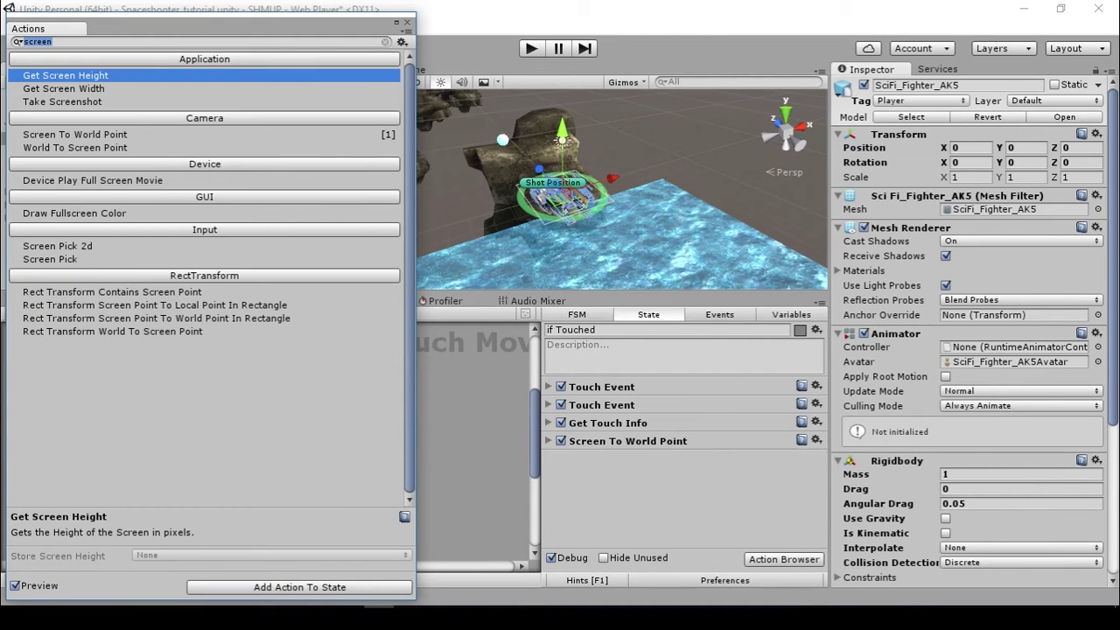
pyautogui.write('get pos')
pyautogui.press('BackSpace')
pyautogui.press('BackSpace')
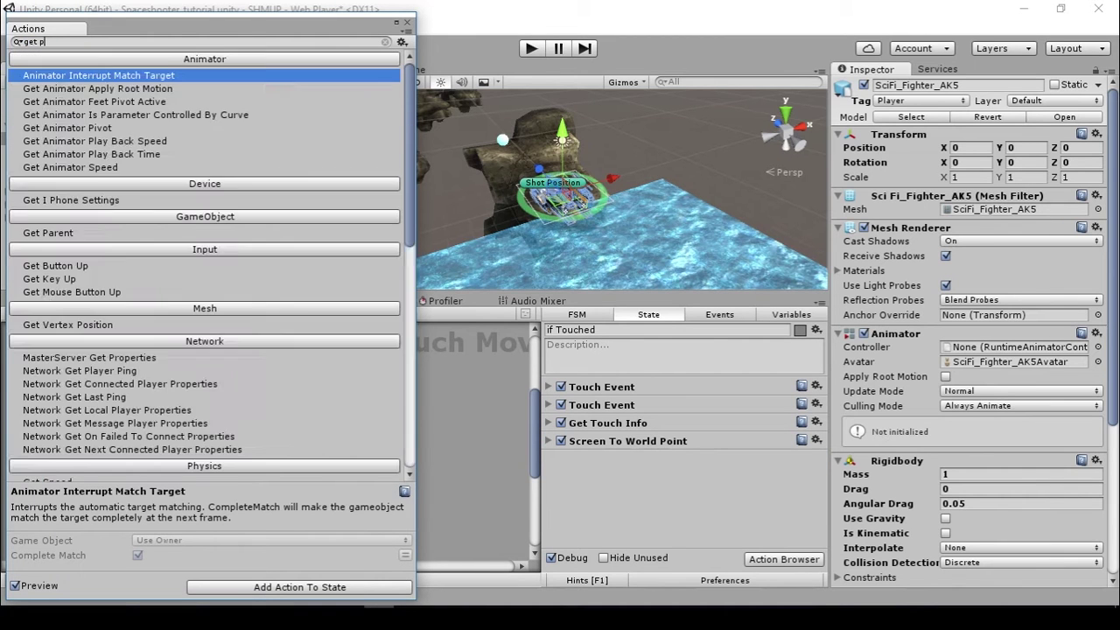
pyautogui.write('osition')
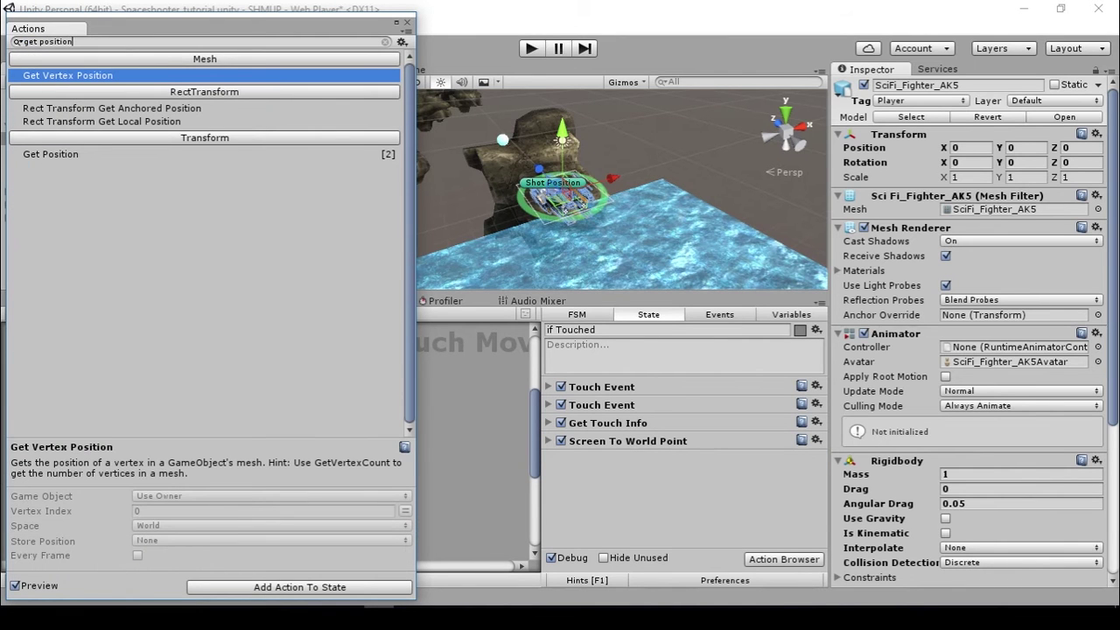
pyautogui.doubleClick(51, 154)
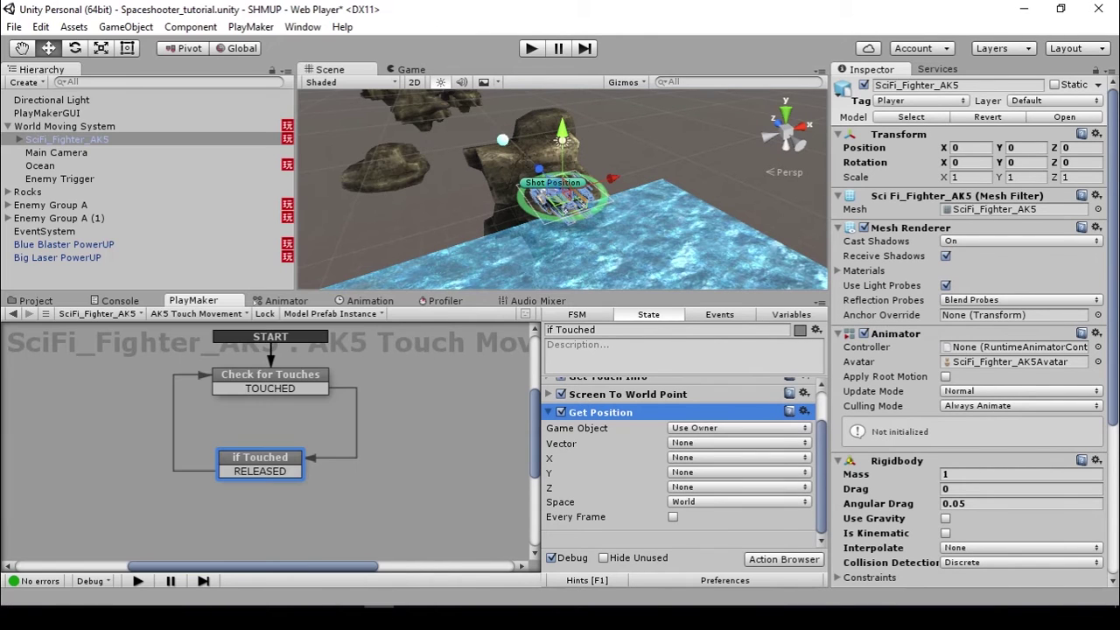
# - Store the Get Position vector in a new variable named current pos every frame and collapse the action
pyautogui.click(739, 442)
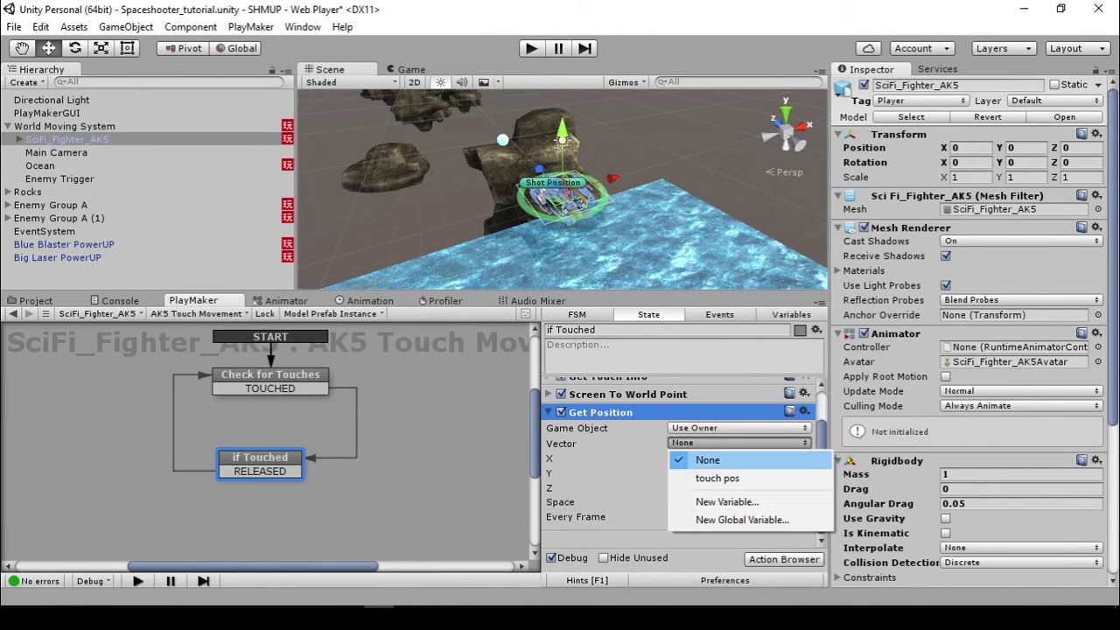
pyautogui.click(727, 502)
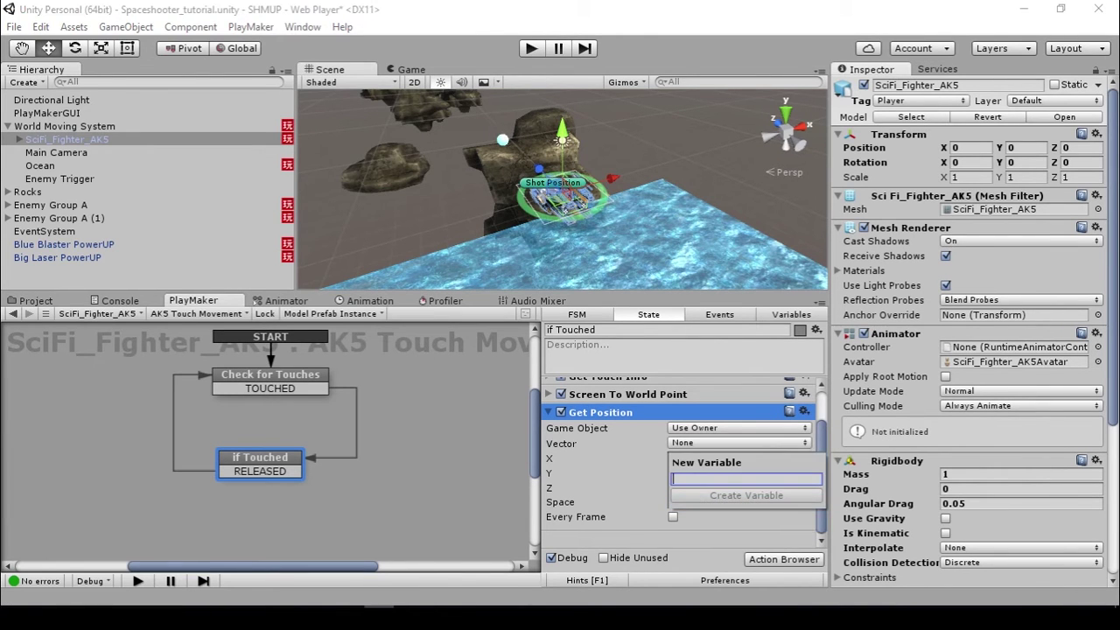
pyautogui.write('current pos')
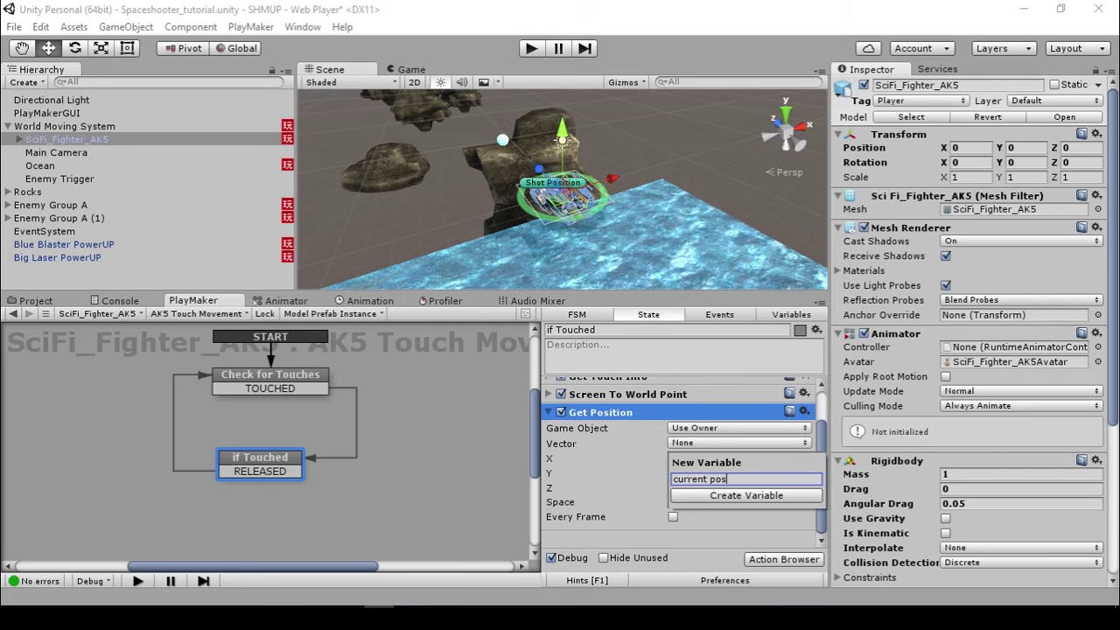
pyautogui.press('Return')
pyautogui.click(672, 530)
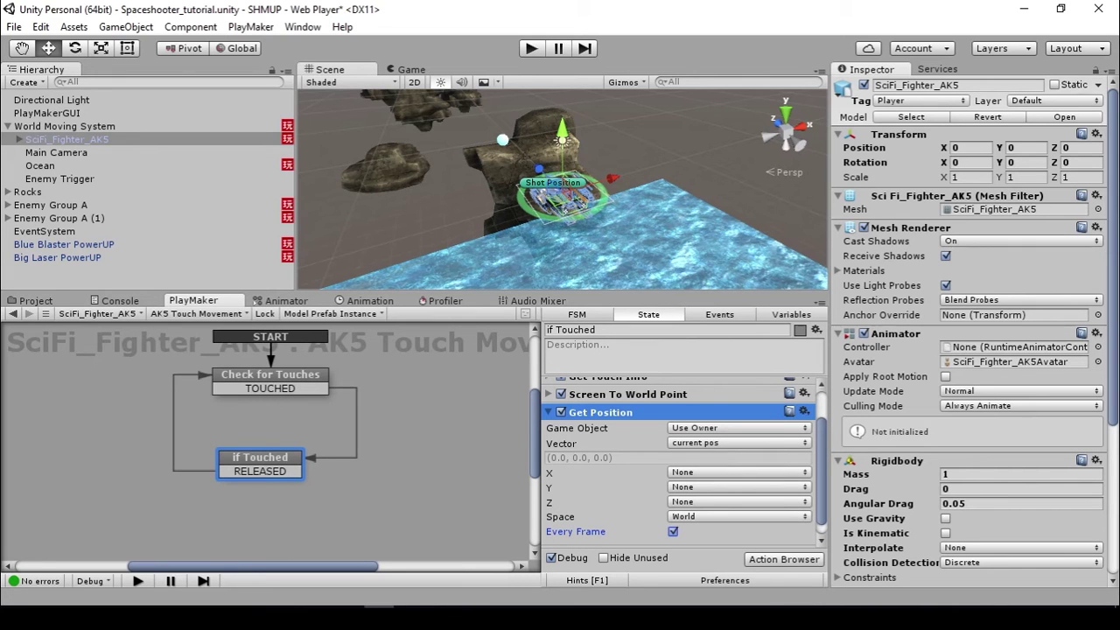
pyautogui.click(548, 412)
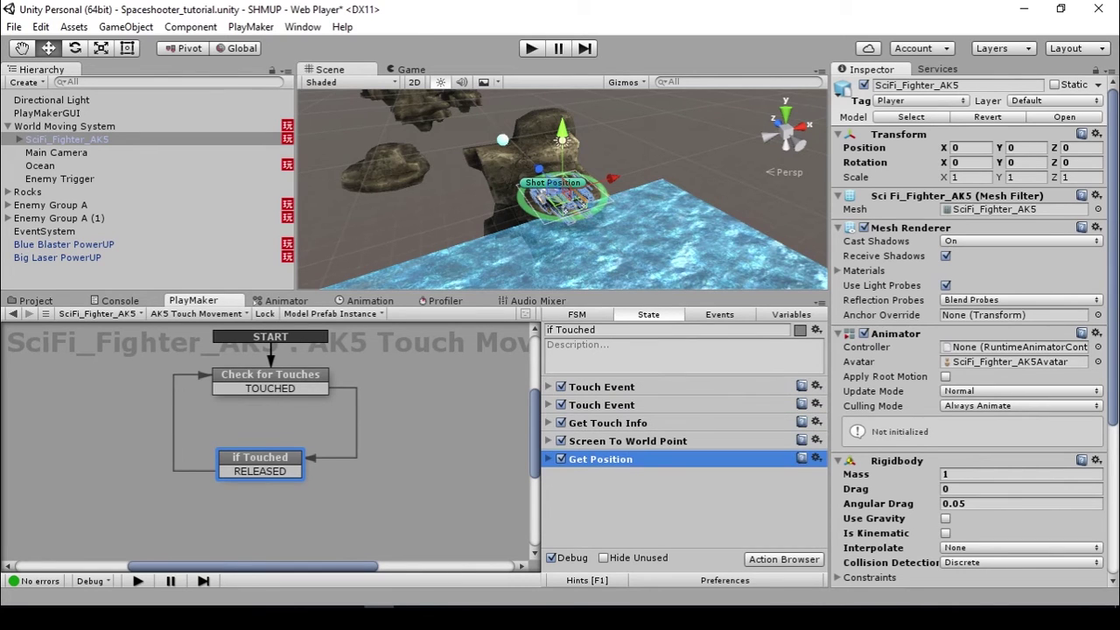
# - Search the actions for "vector3 ler" and add Vector3 Lerp to the if Touched state
pyautogui.click(784, 559)
pyautogui.write('vector')
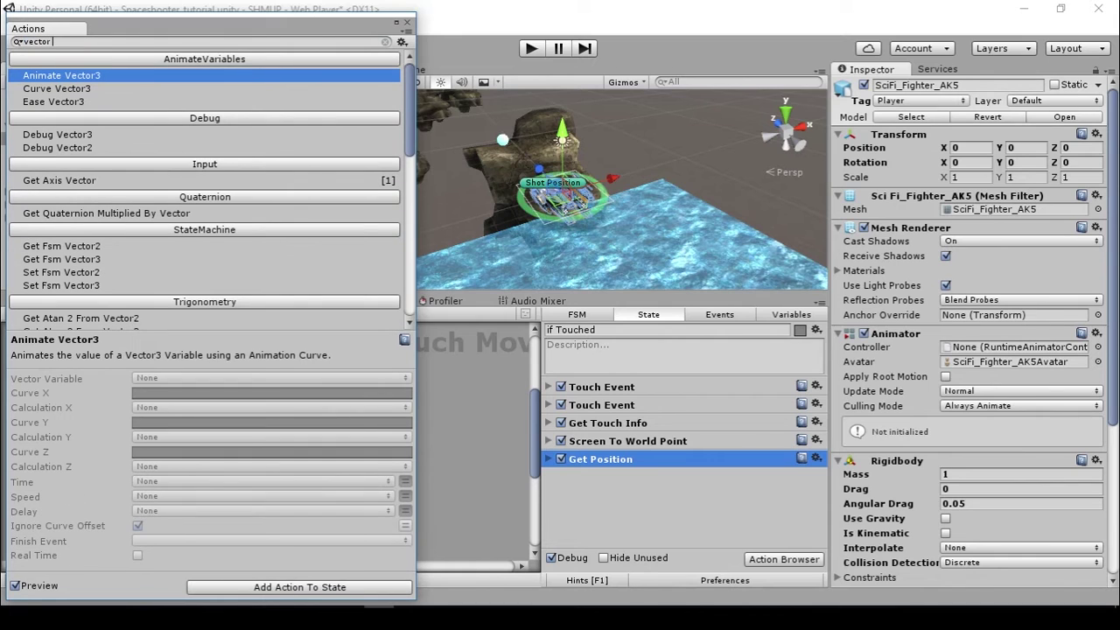
pyautogui.write('3 ler')
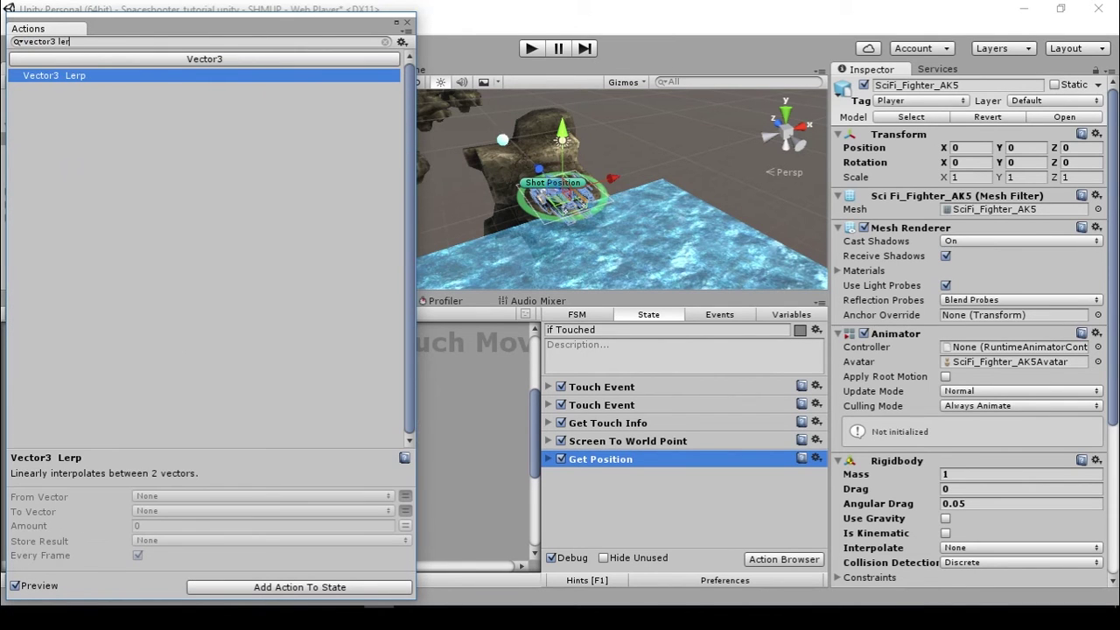
pyautogui.press('Return')
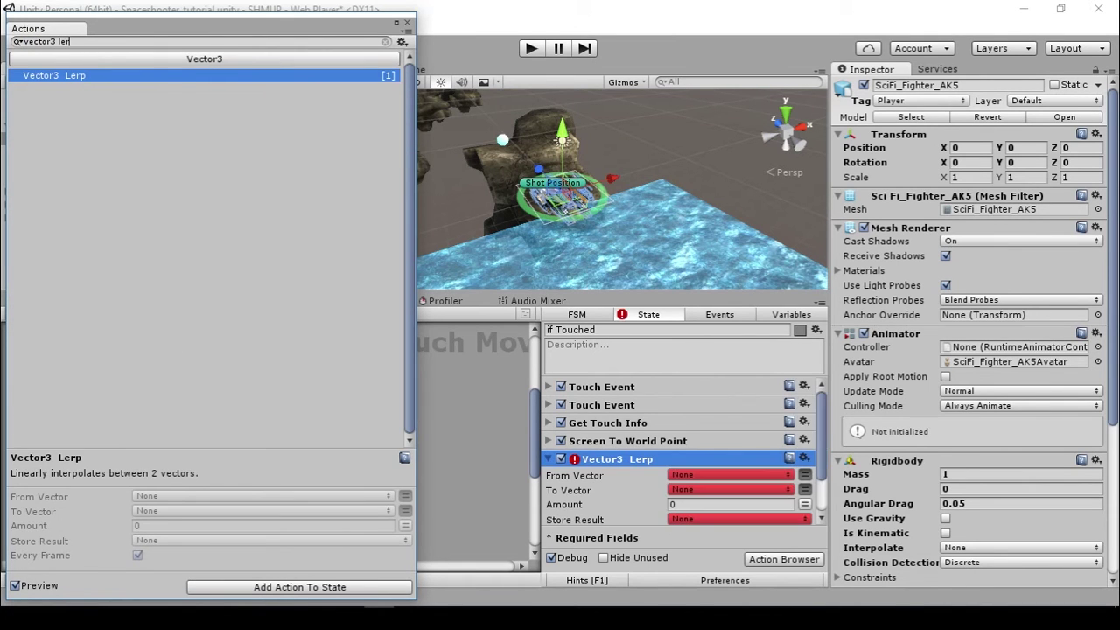
pyautogui.click(408, 22)
# - Set the Vector3 Lerp's From Vector to current pos and its To Vector to touch pos
pyautogui.click(729, 474)
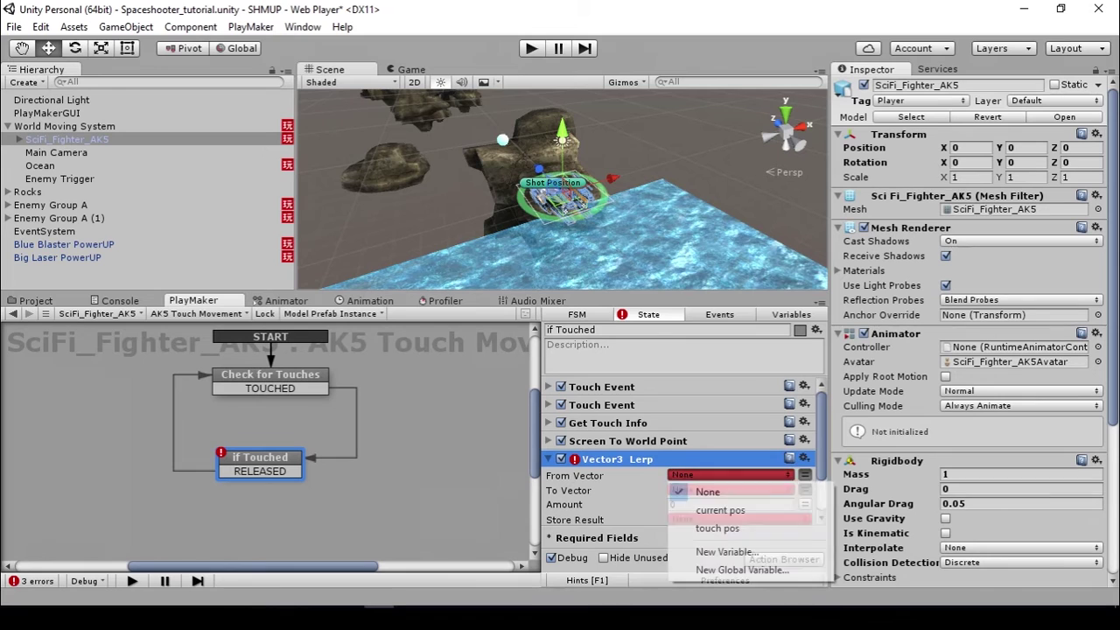
pyautogui.click(725, 507)
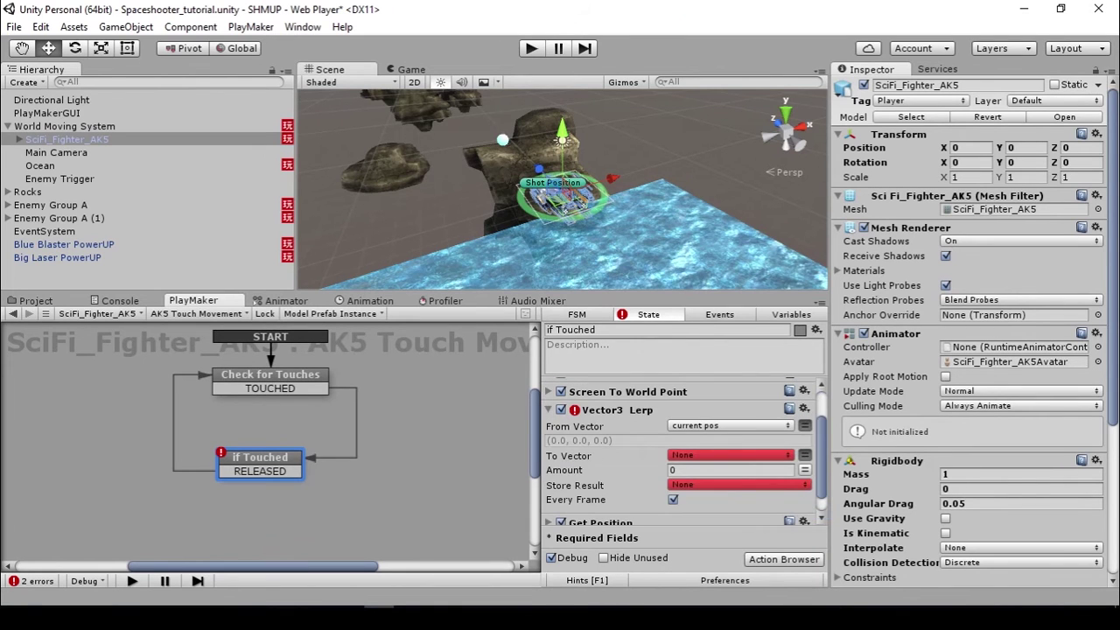
pyautogui.click(728, 454)
pyautogui.click(722, 509)
# - Set the Vector3 Lerp amount to 0.2 and store its result in current pos
pyautogui.click(700, 483)
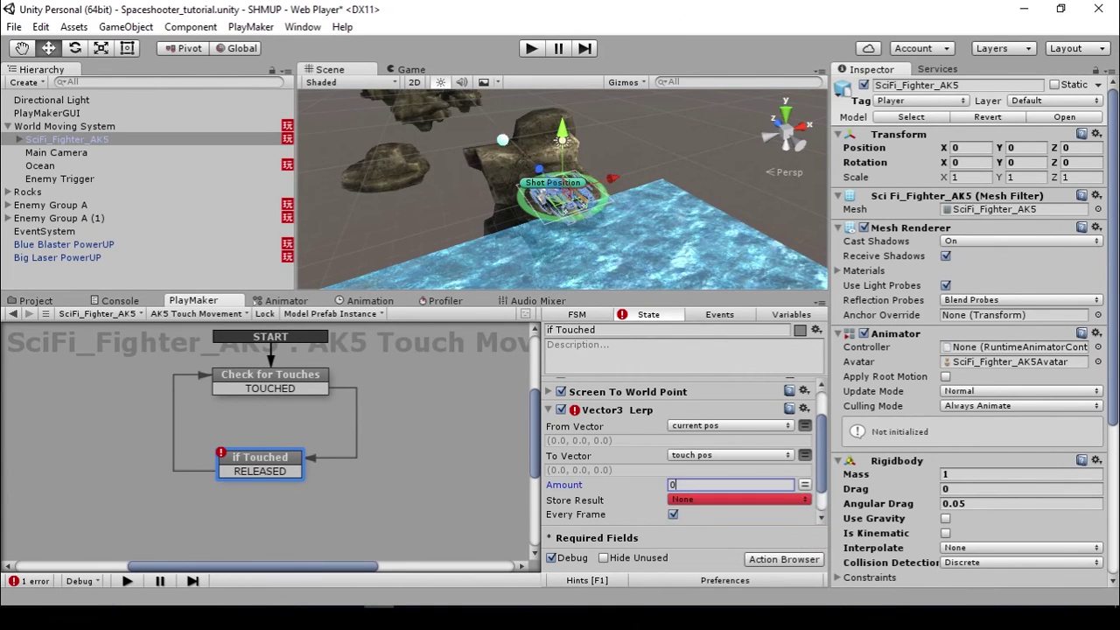
pyautogui.write('.2')
pyautogui.press('Return')
pyautogui.click(739, 499)
pyautogui.click(726, 432)
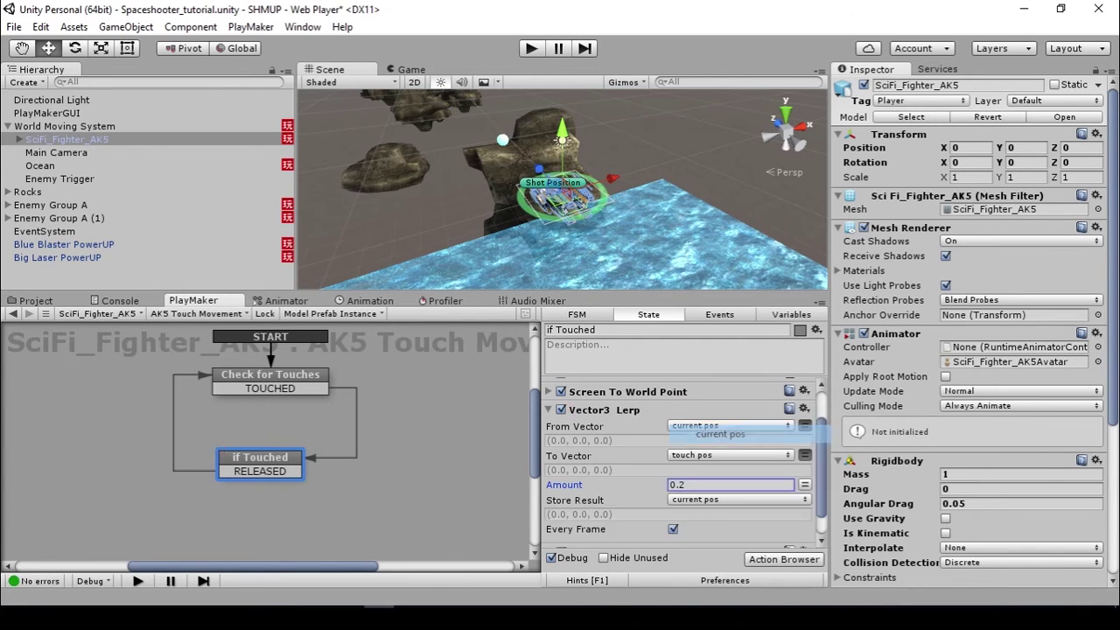
pyautogui.scroll(-1, 683, 464)
pyautogui.scroll(3, 682, 464)
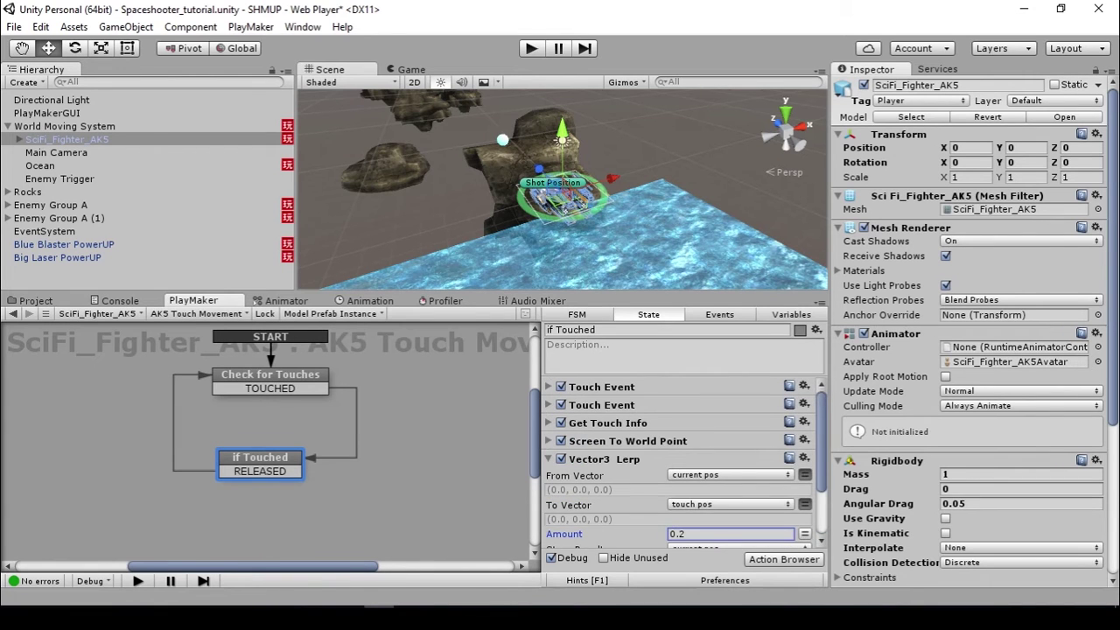
# - Collapse Vector3 Lerp and move it below Get Position in the action list
pyautogui.click(548, 459)
pyautogui.click(604, 460)
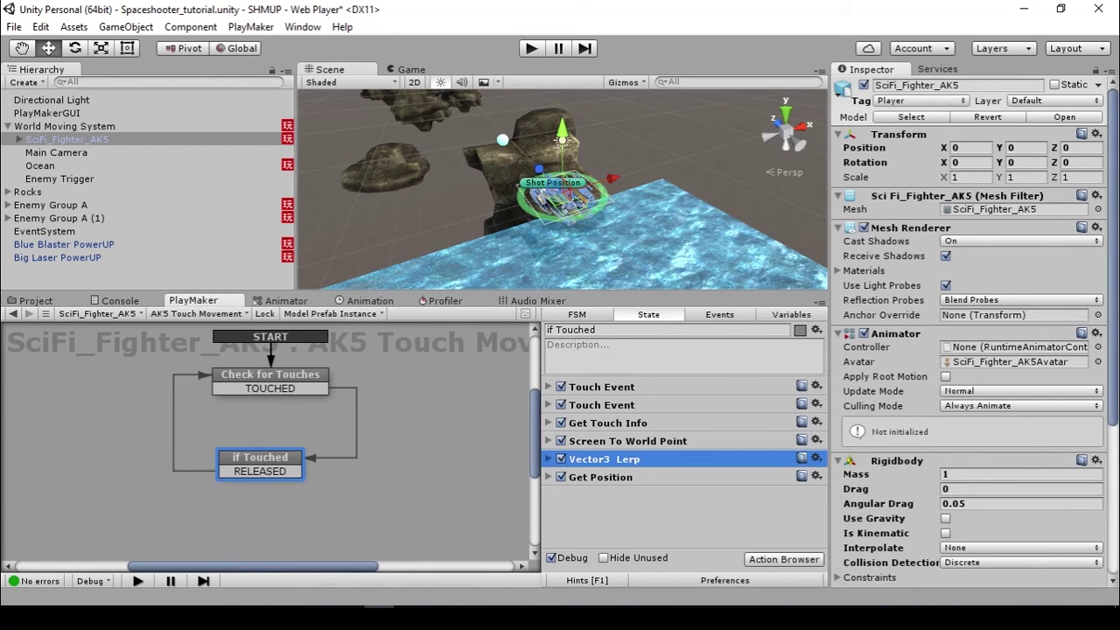
pyautogui.moveTo(604, 460); pyautogui.dragTo(604, 486)
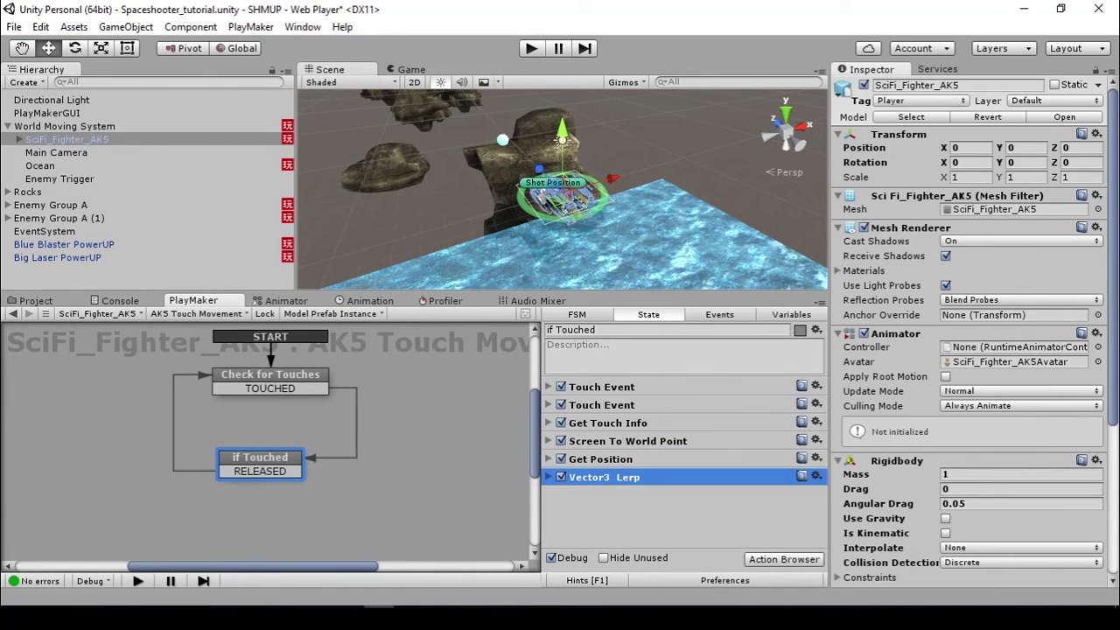
pyautogui.click(612, 516)
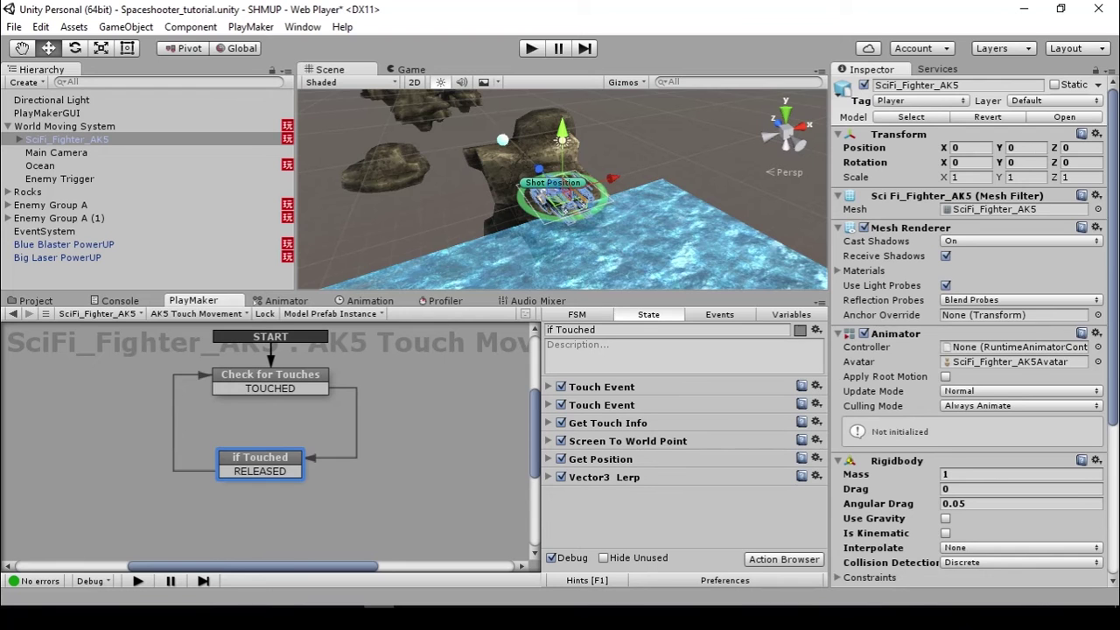
# - Search the actions for "set posi" and add Set Position at the end of the if Touched state
pyautogui.click(783, 559)
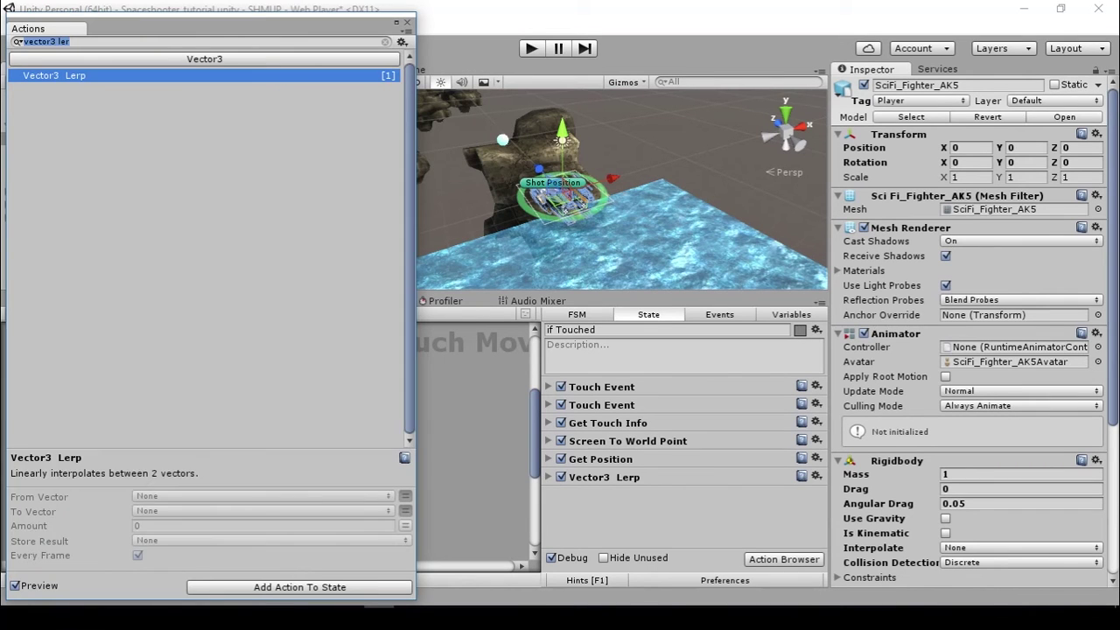
pyautogui.write('set posi')
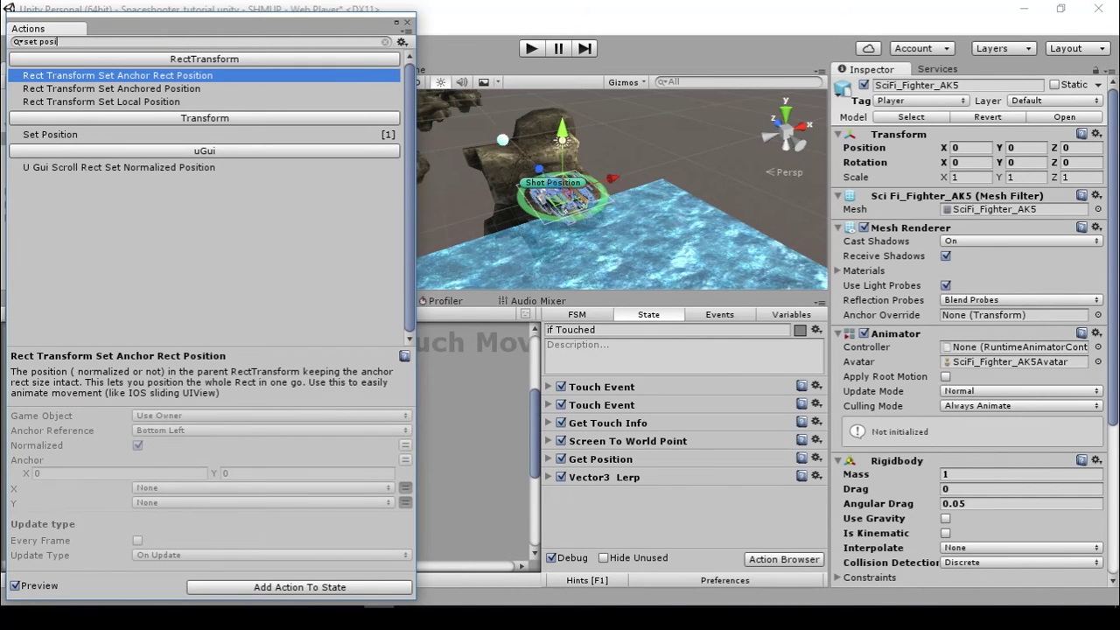
pyautogui.doubleClick(50, 135)
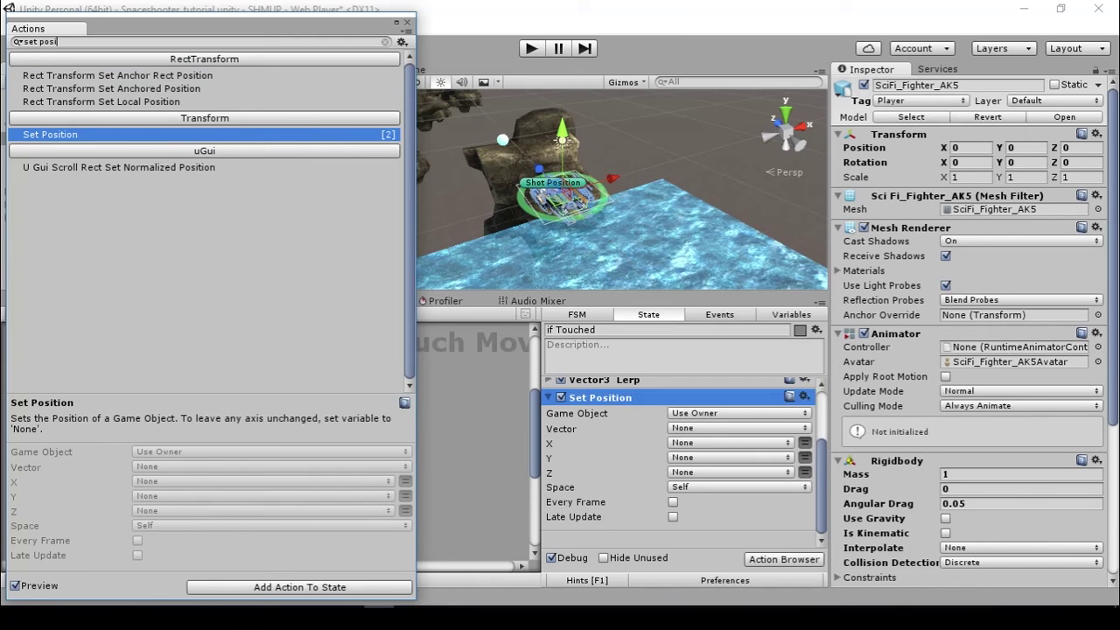
pyautogui.click(407, 23)
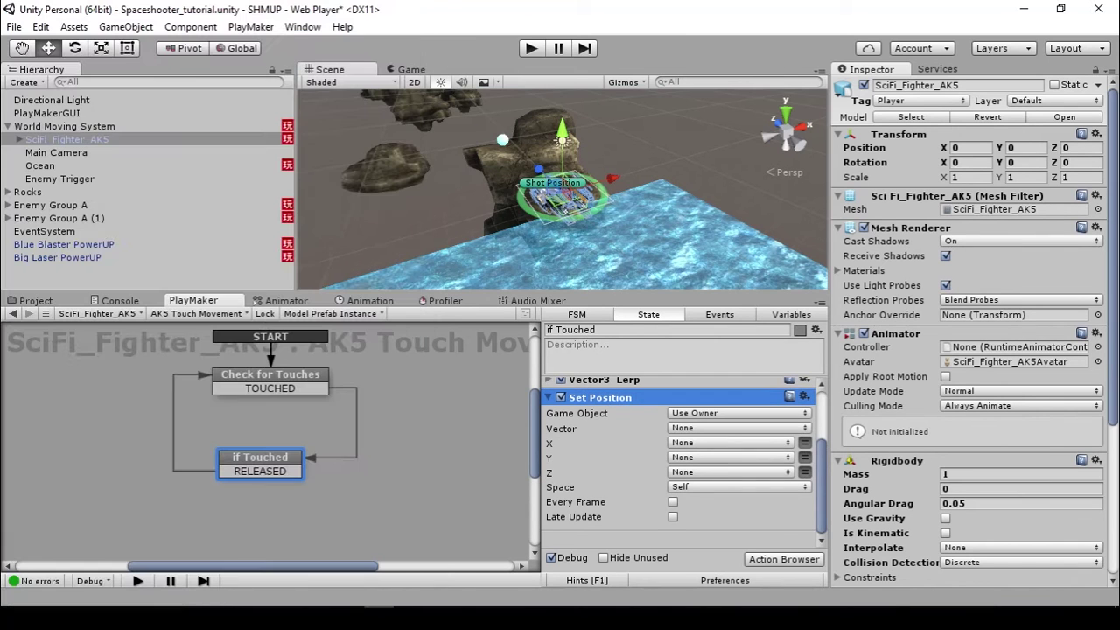
# - Use current pos as the Set Position vector with Space set to World, and collapse the action
pyautogui.scroll(1, 682, 459)
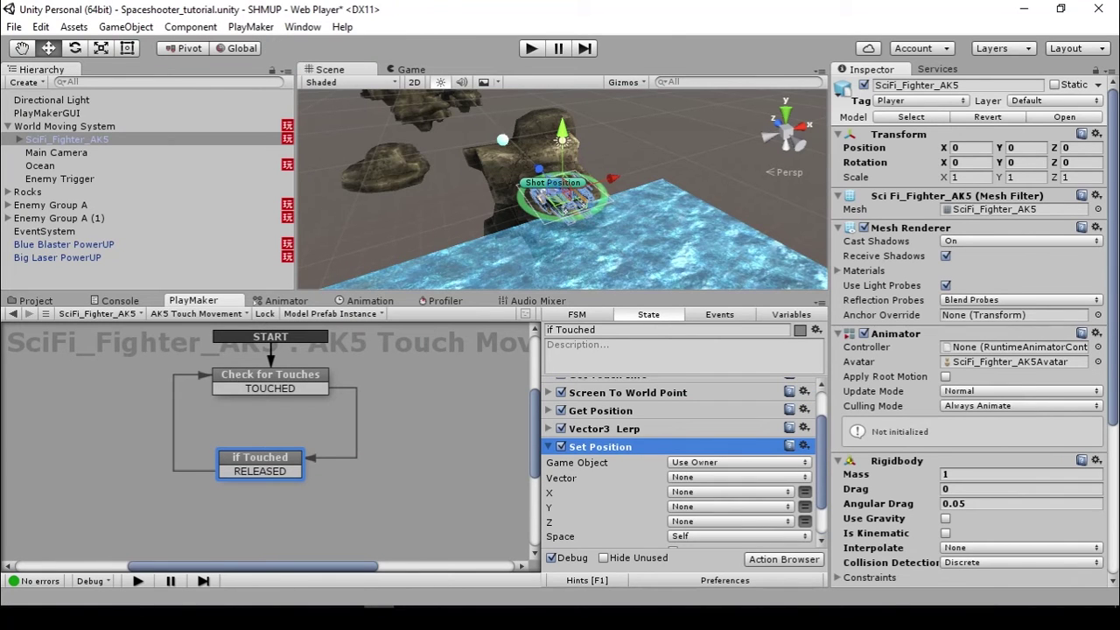
pyautogui.click(739, 476)
pyautogui.click(724, 511)
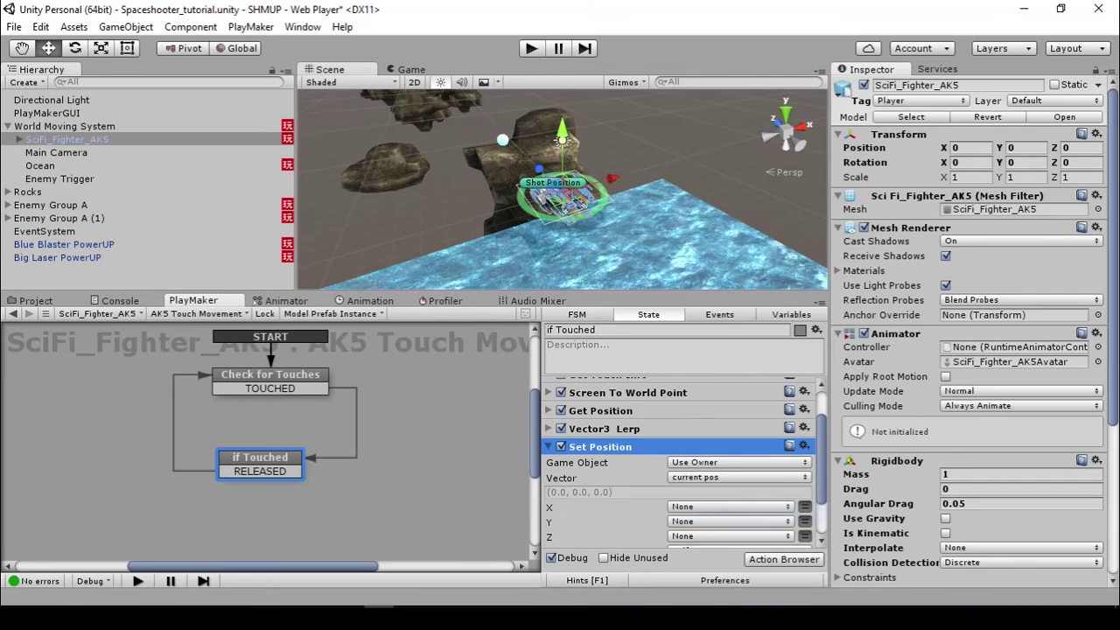
pyautogui.scroll(-3, 684, 462)
pyautogui.click(739, 486)
pyautogui.click(708, 505)
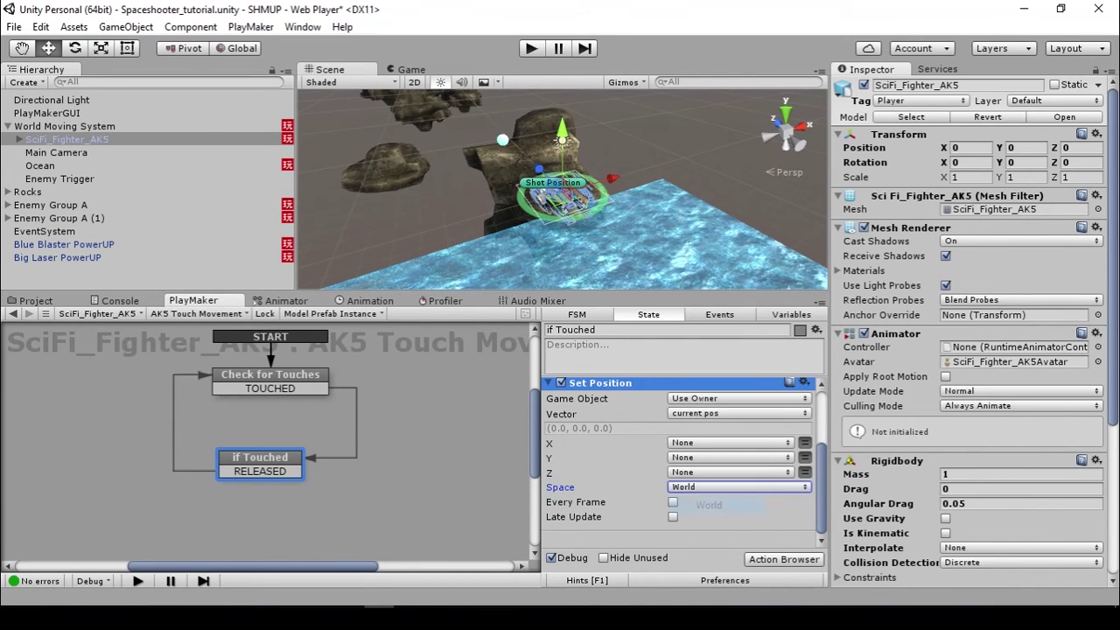
pyautogui.scroll(4, 684, 459)
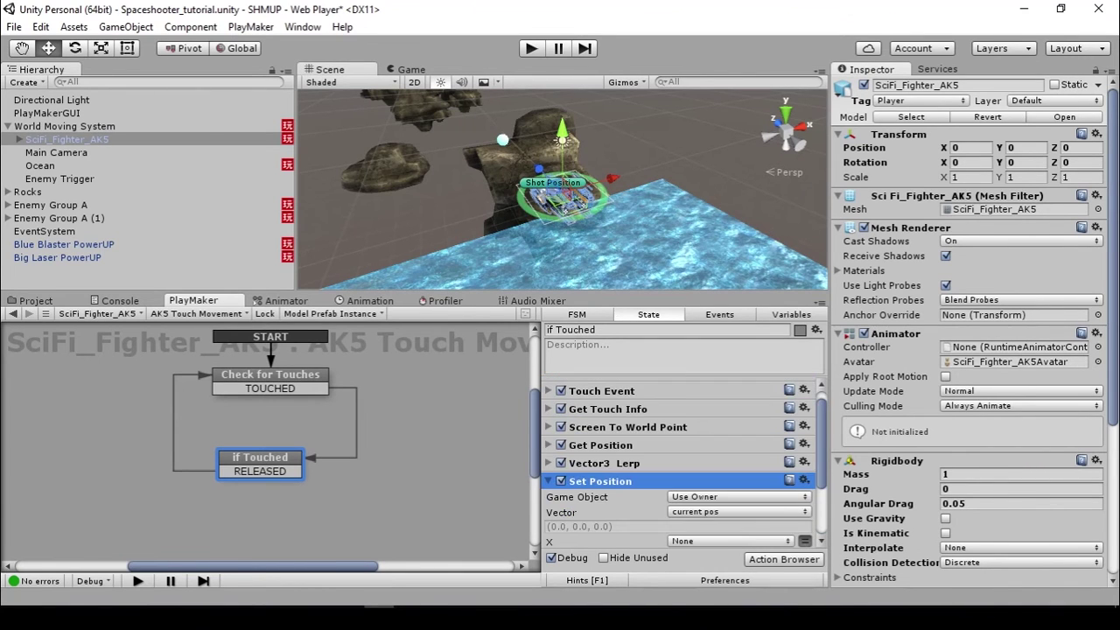
pyautogui.click(548, 480)
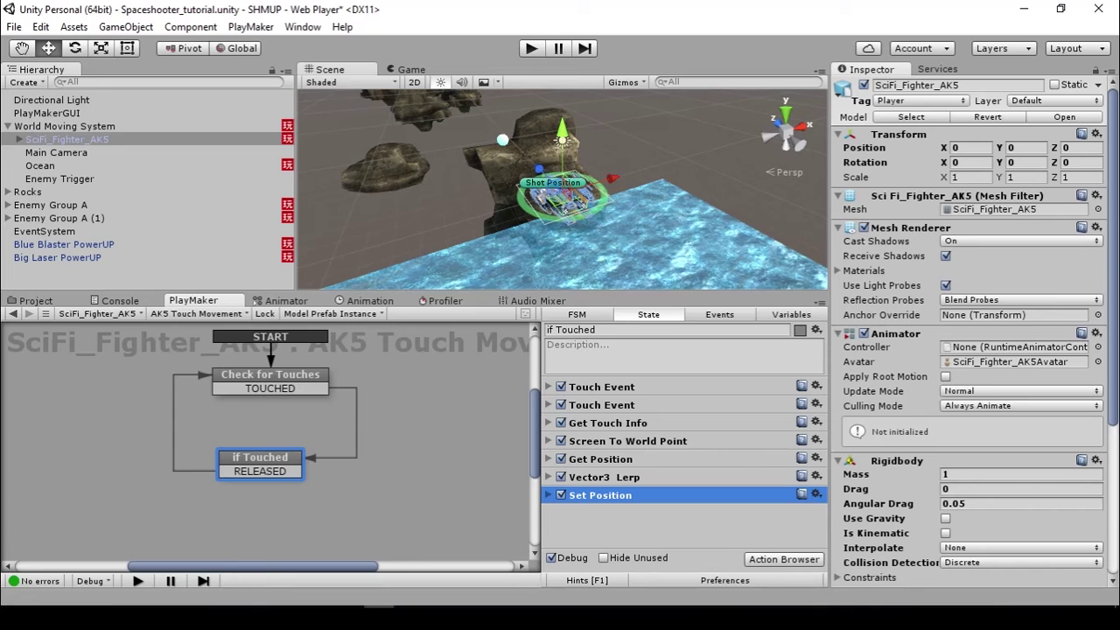
# - Save the scene and select Any Android Device as the Unity Remote device in the project's Editor settings
pyautogui.hotkey('ctrl', 's')
pyautogui.click(41, 26)
pyautogui.moveTo(87, 434)
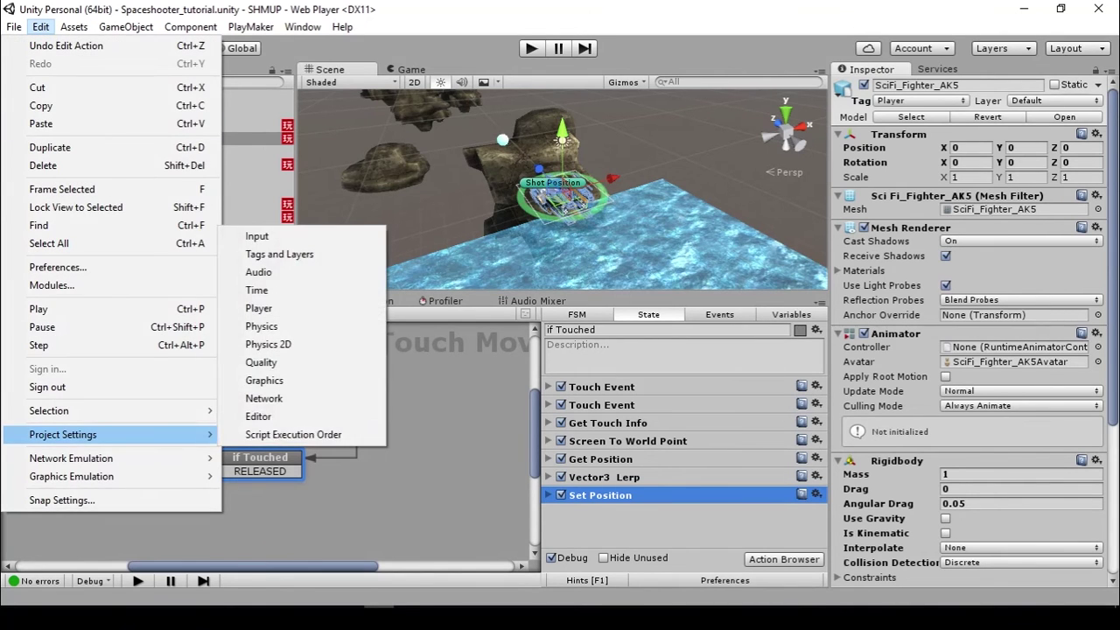
pyautogui.click(258, 415)
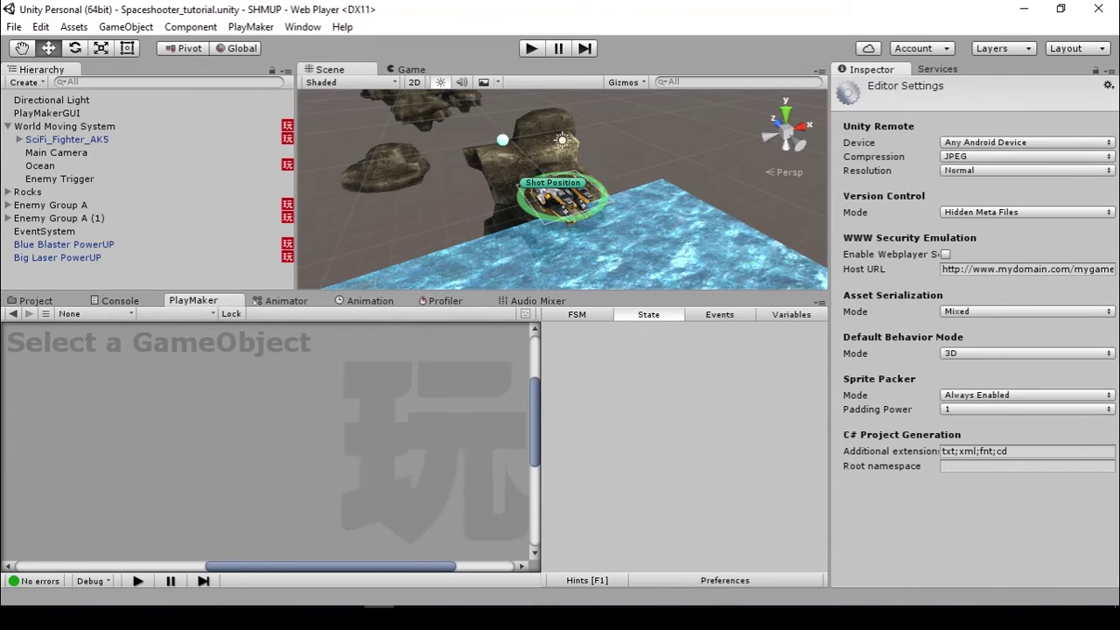
pyautogui.click(1028, 142)
pyautogui.click(980, 178)
# - Reselect SciFi_Fighter_AK5, run the game to test moving the ship by touch, and stop play mode
pyautogui.click(64, 126)
pyautogui.click(66, 139)
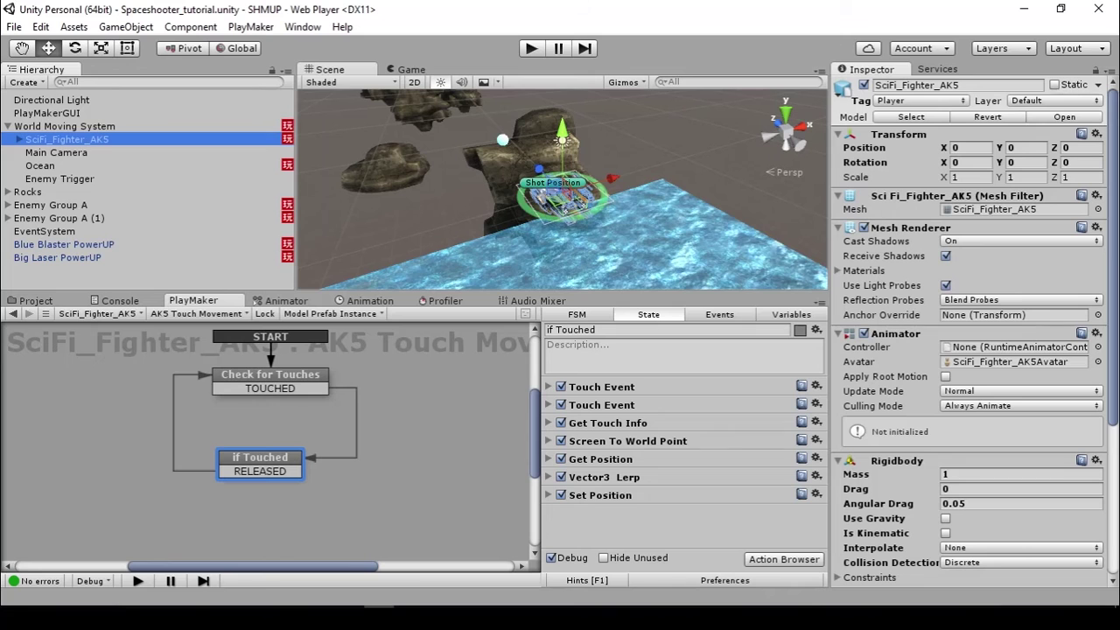
pyautogui.hotkey('ctrl', 'p')
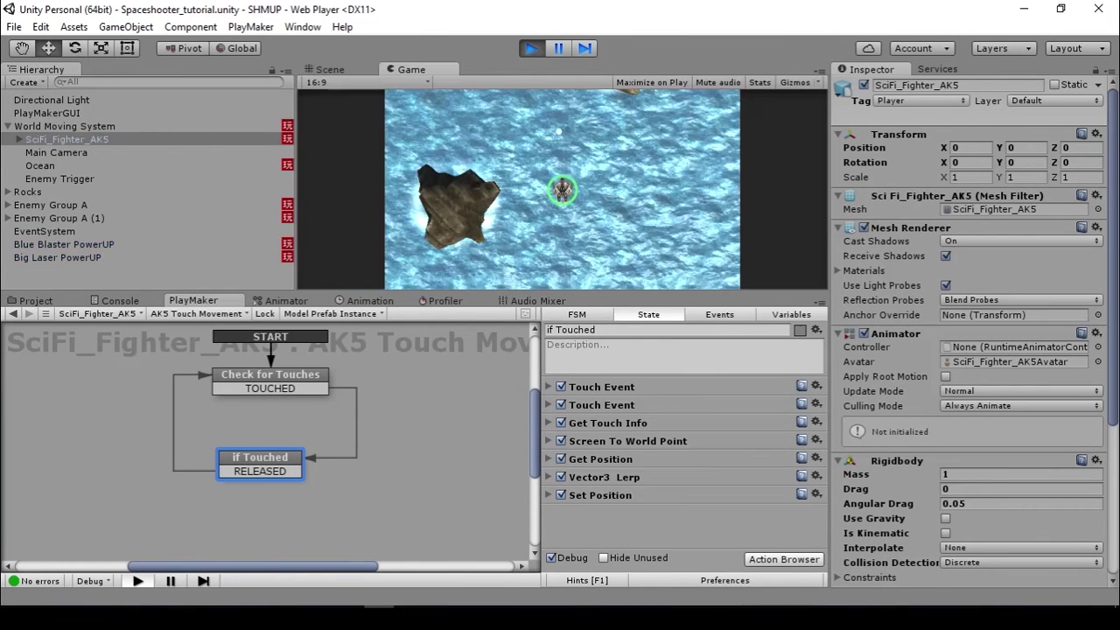
pyautogui.moveTo(567, 201); pyautogui.dragTo(602, 180)
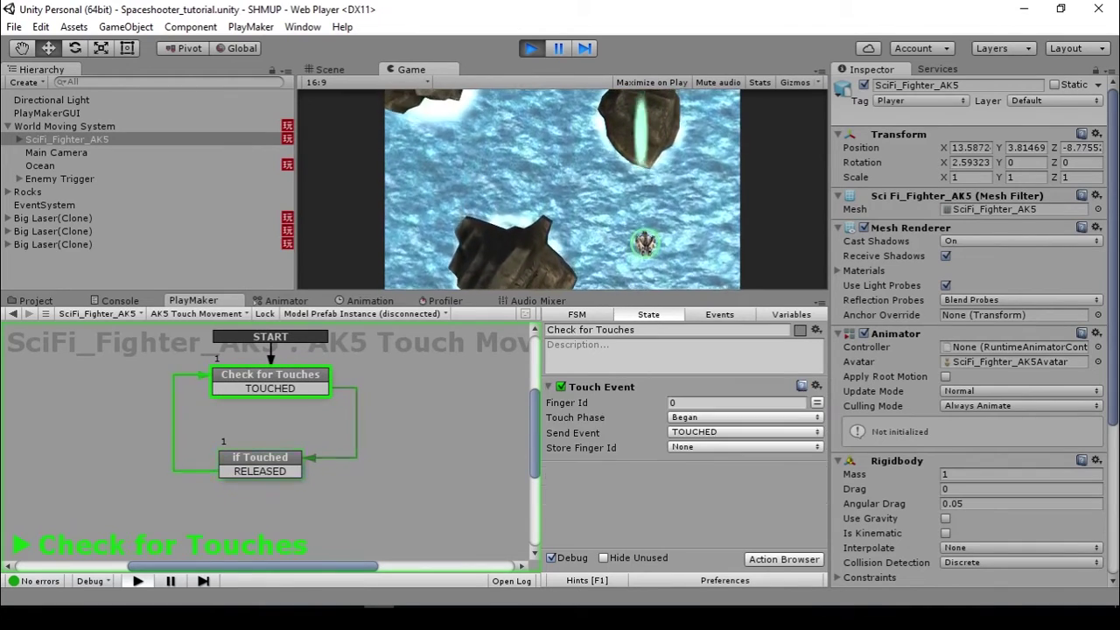
pyautogui.hotkey('ctrl', 'p')
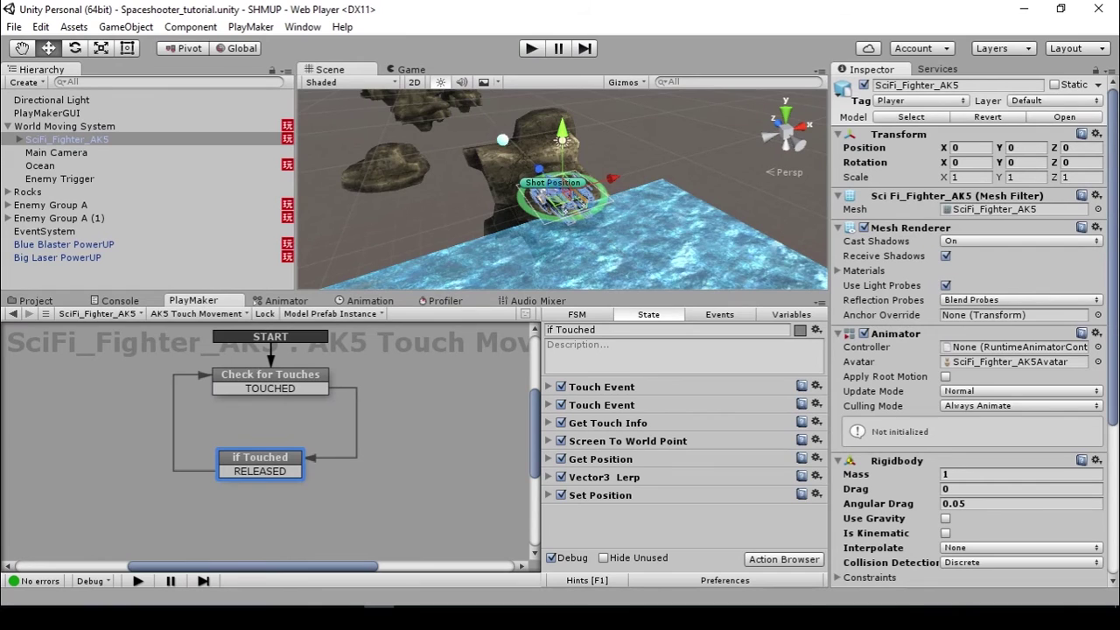
# - Switch to the AK5 Fire FSM, and disable and collapse Get Button Down in State 1
pyautogui.click(196, 313)
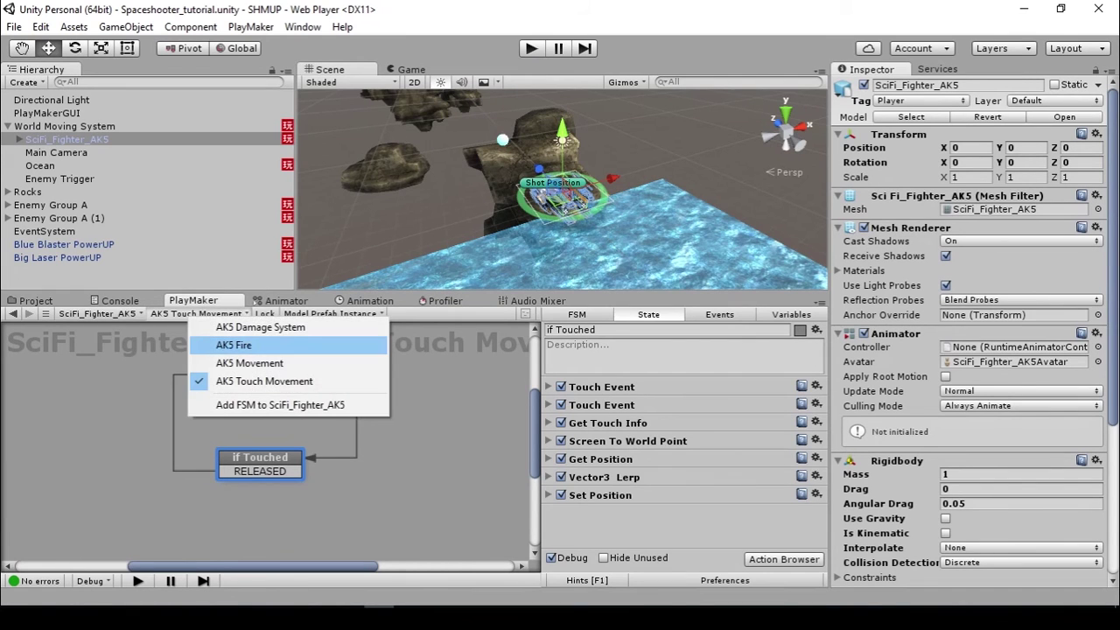
pyautogui.click(232, 346)
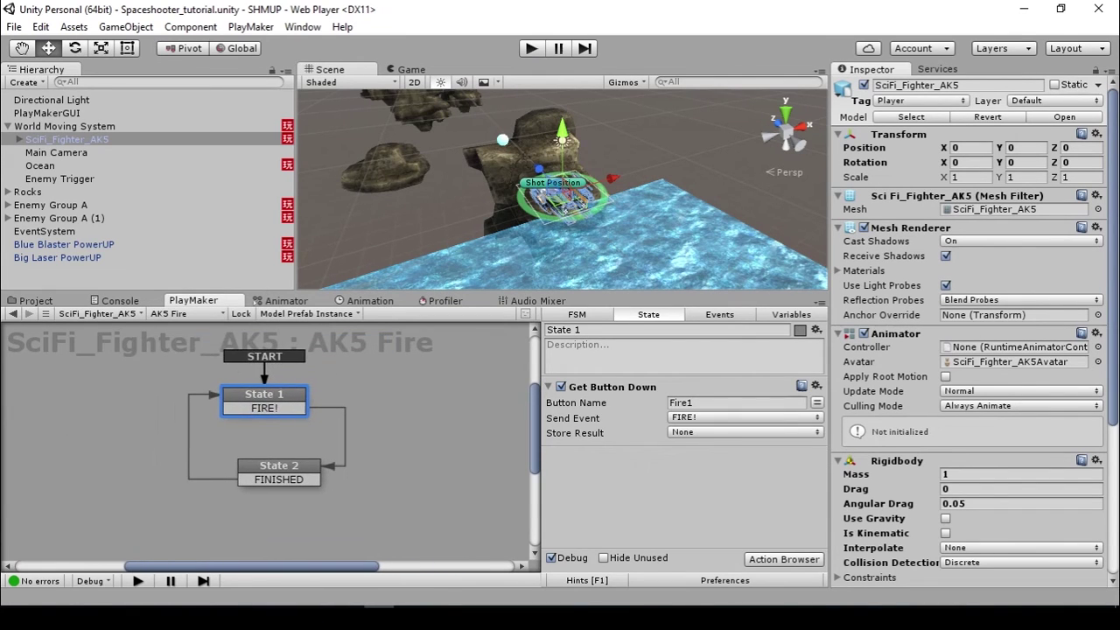
pyautogui.click(560, 387)
pyautogui.click(548, 387)
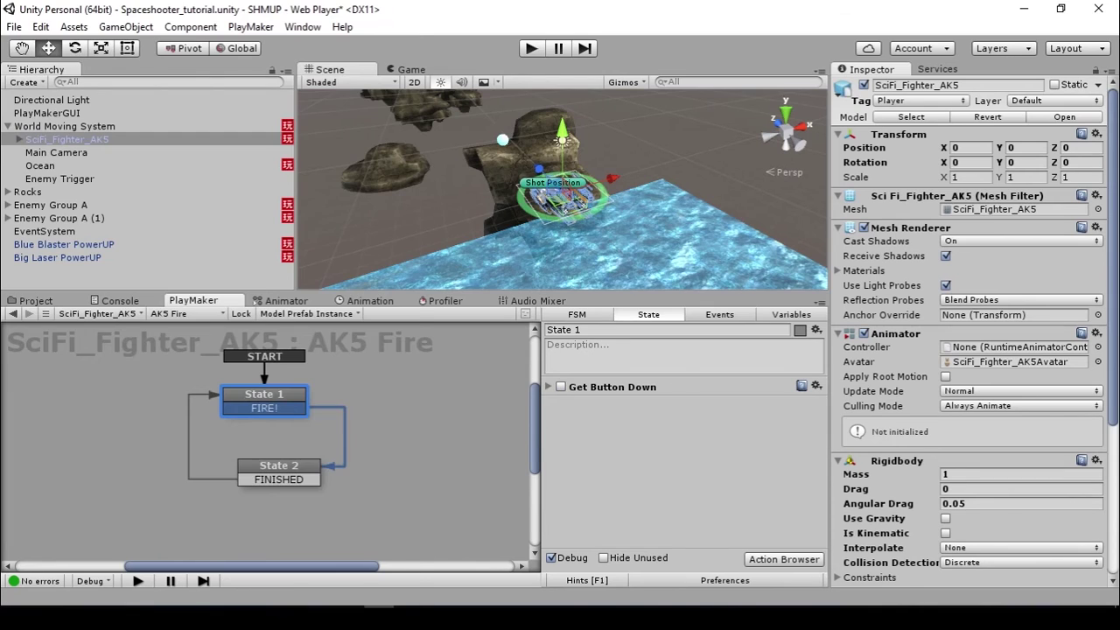
# - Search the actions for "next frame", add Next Frame Event to State 1, and make it send FIRE!
pyautogui.click(784, 558)
pyautogui.write('next frame')
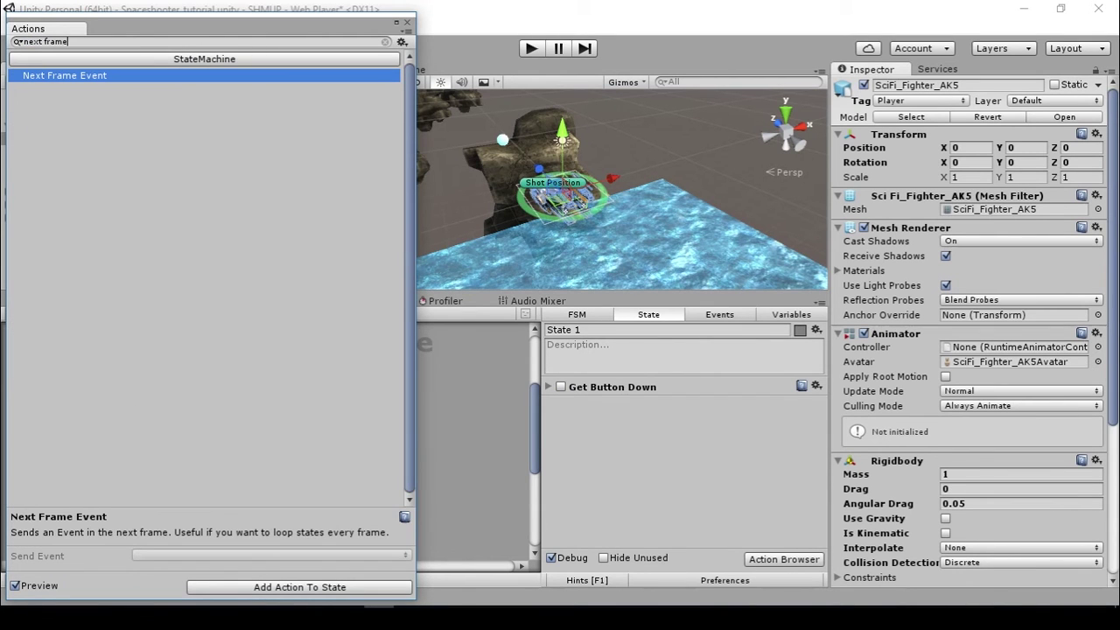
pyautogui.press('Return')
pyautogui.press('Escape')
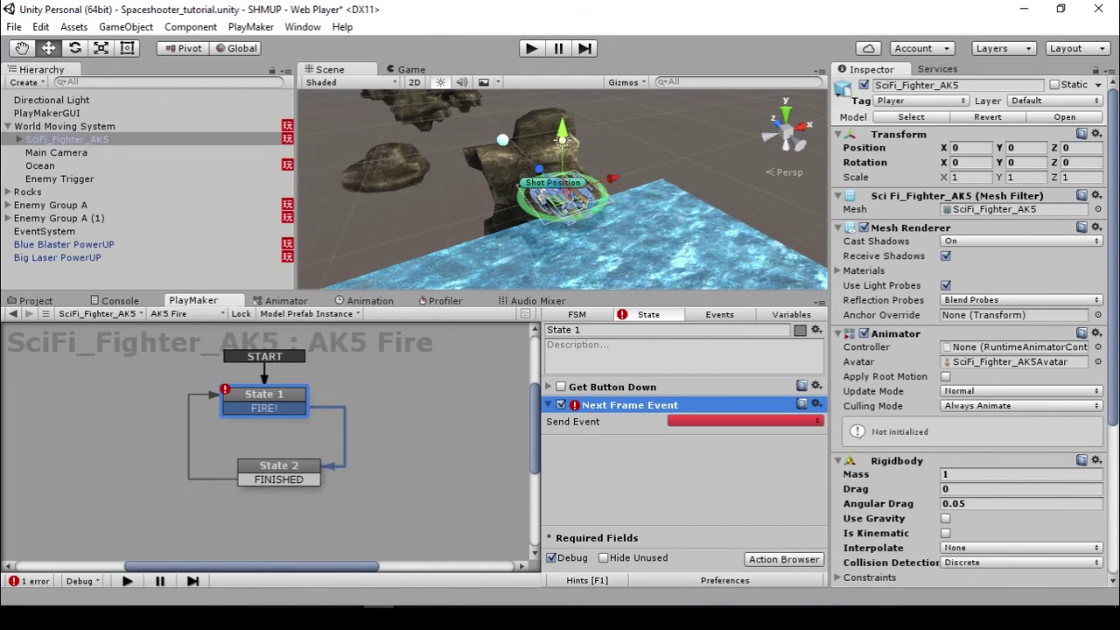
pyautogui.click(744, 420)
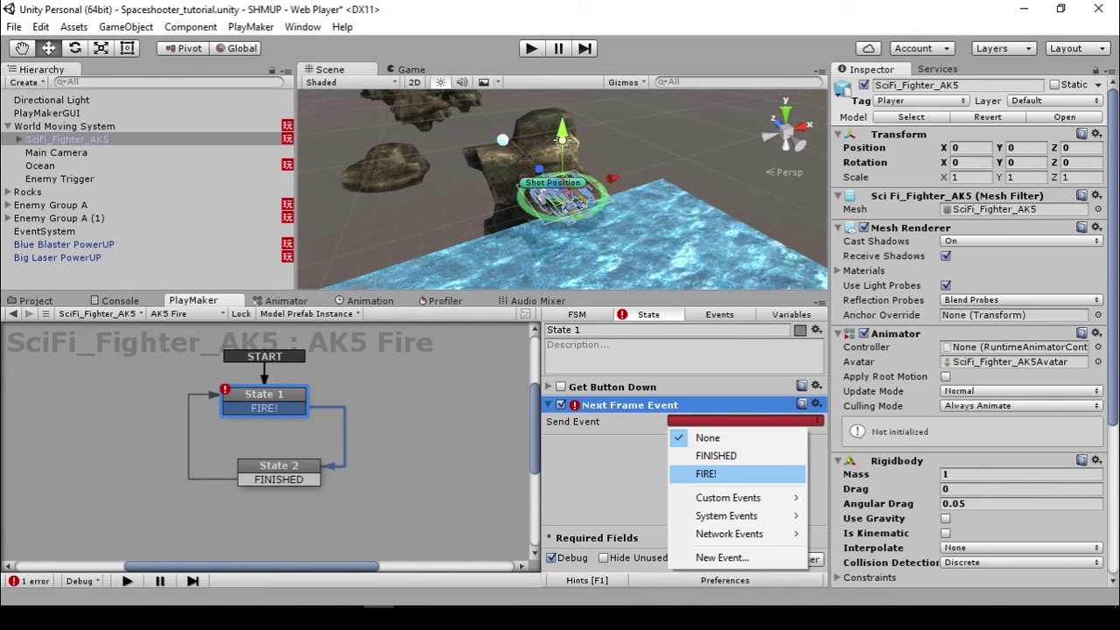
pyautogui.click(704, 470)
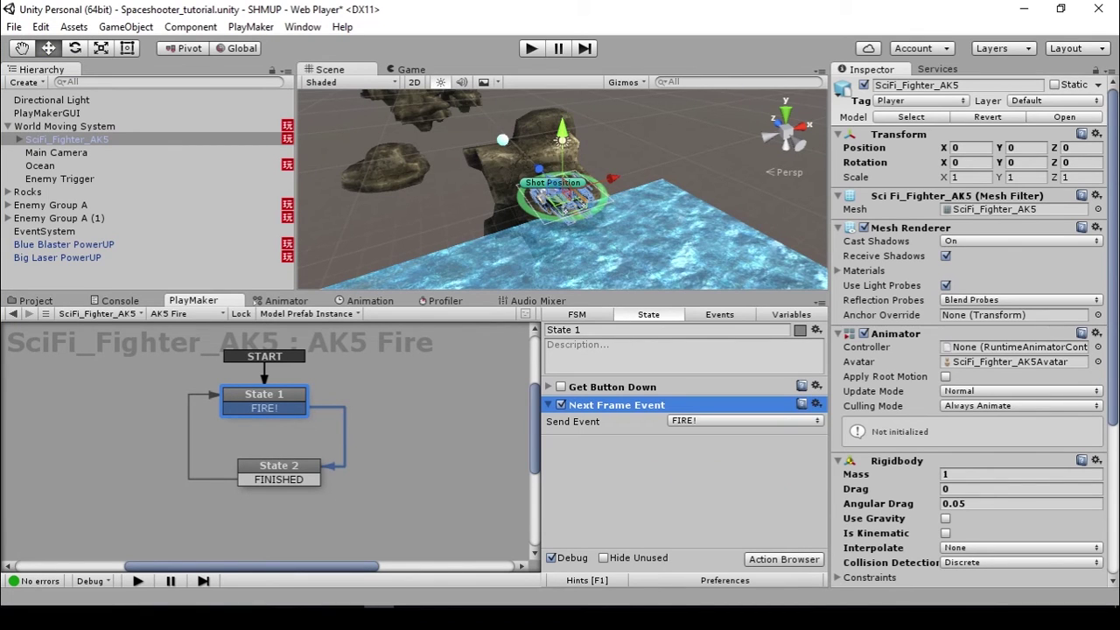
# - Collapse Create Object in State 2, set the Wait time to 0.15, and save the scene
pyautogui.click(279, 466)
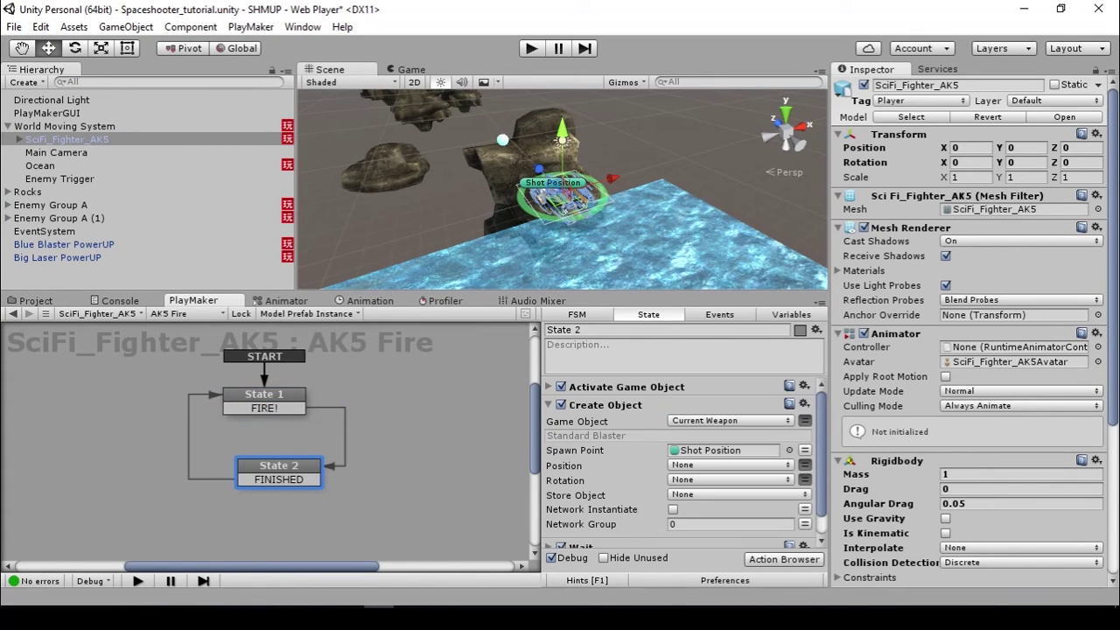
pyautogui.click(548, 405)
pyautogui.click(549, 423)
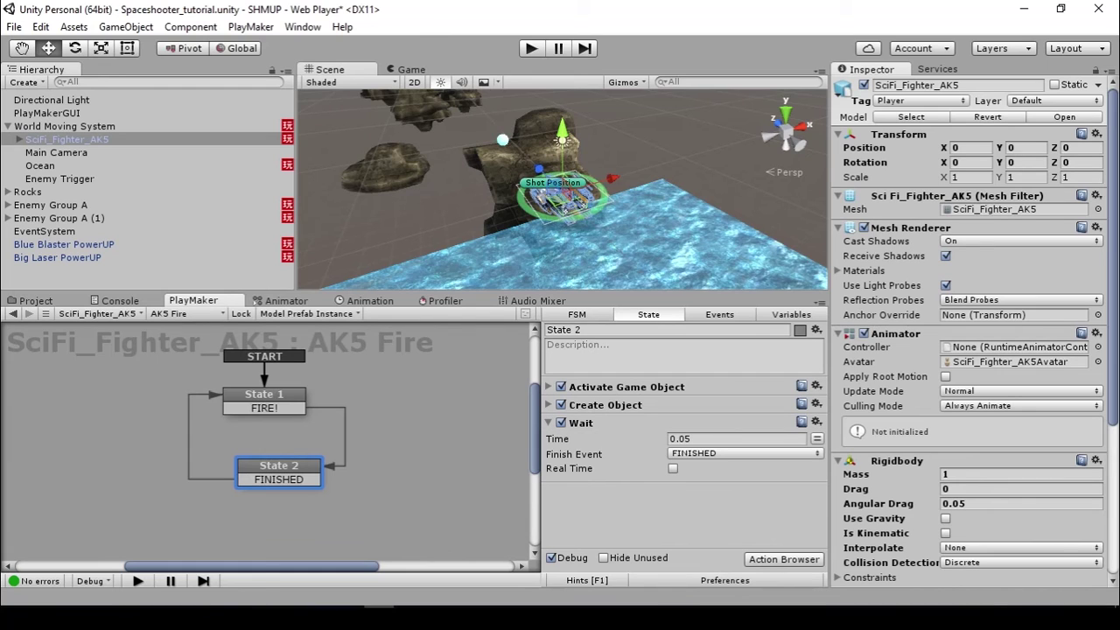
pyautogui.moveTo(693, 439); pyautogui.dragTo(679, 439)
pyautogui.write('15')
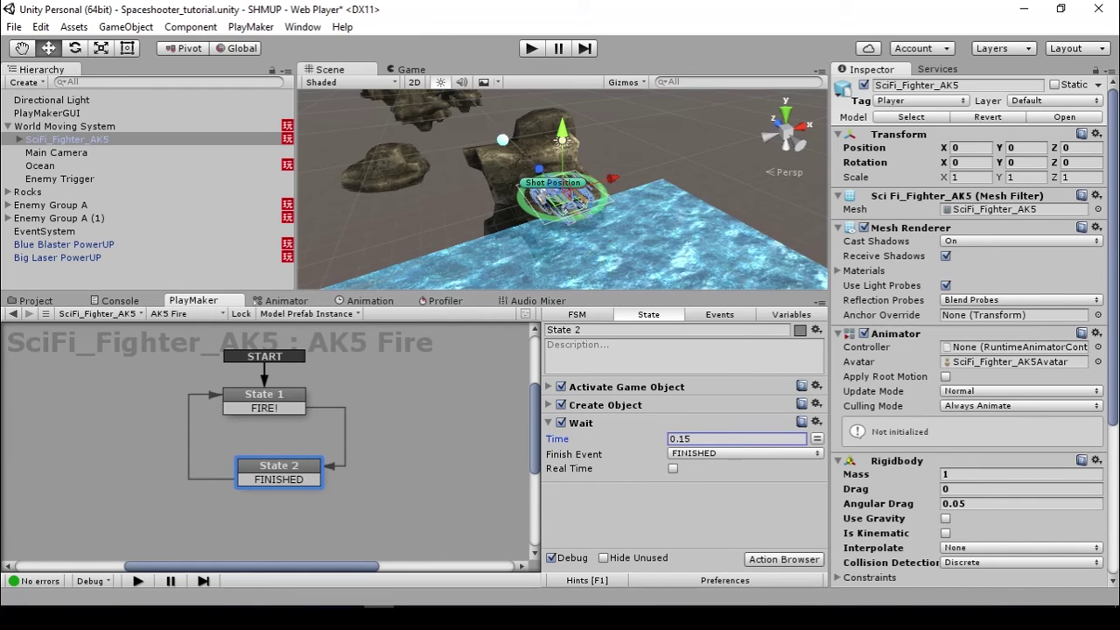
pyautogui.hotkey('ctrl', 's')
# - Run the game to test automatic firing while steering the ship around, and stop play mode
pyautogui.click(530, 48)
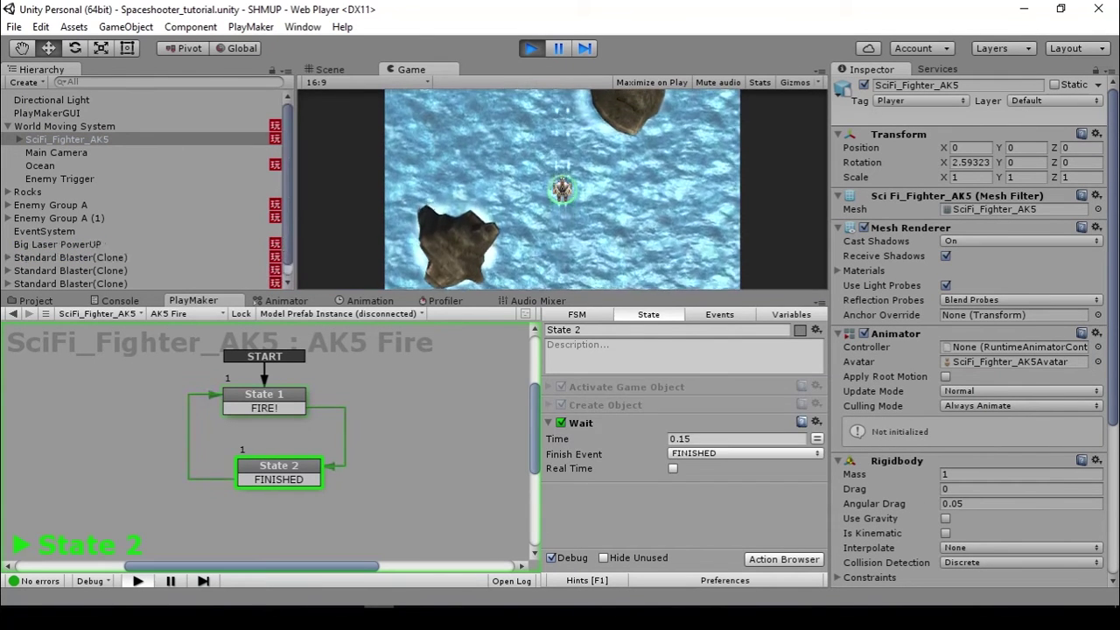
pyautogui.press('Down')
pyautogui.press('Right')
pyautogui.press('Left')
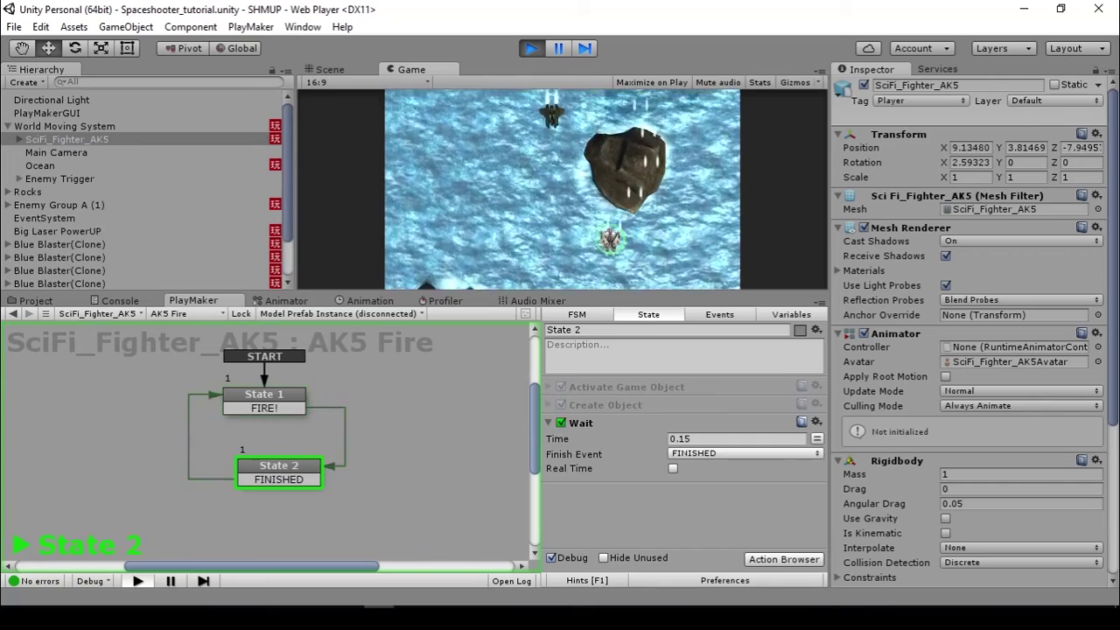
pyautogui.press('Left')
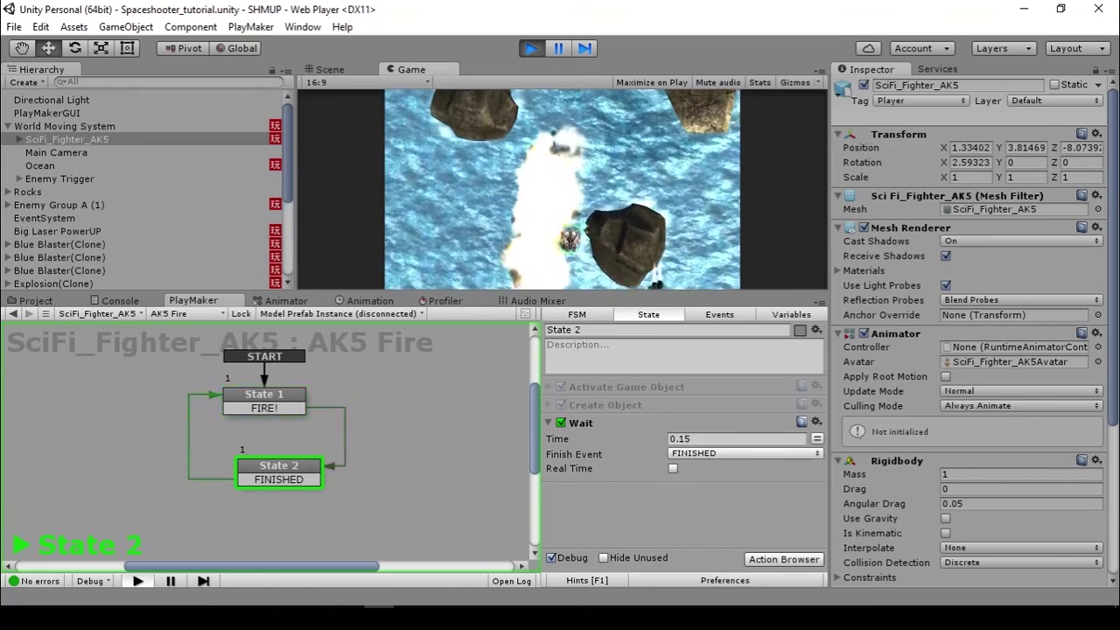
pyautogui.press('Left')
pyautogui.press('Down')
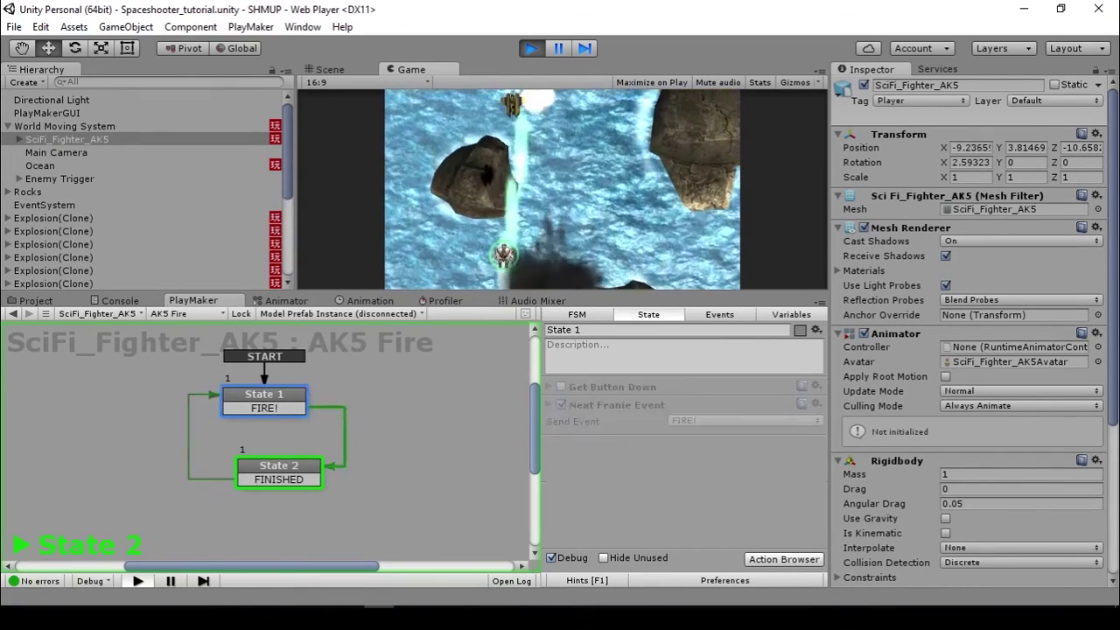
pyautogui.press('Right')
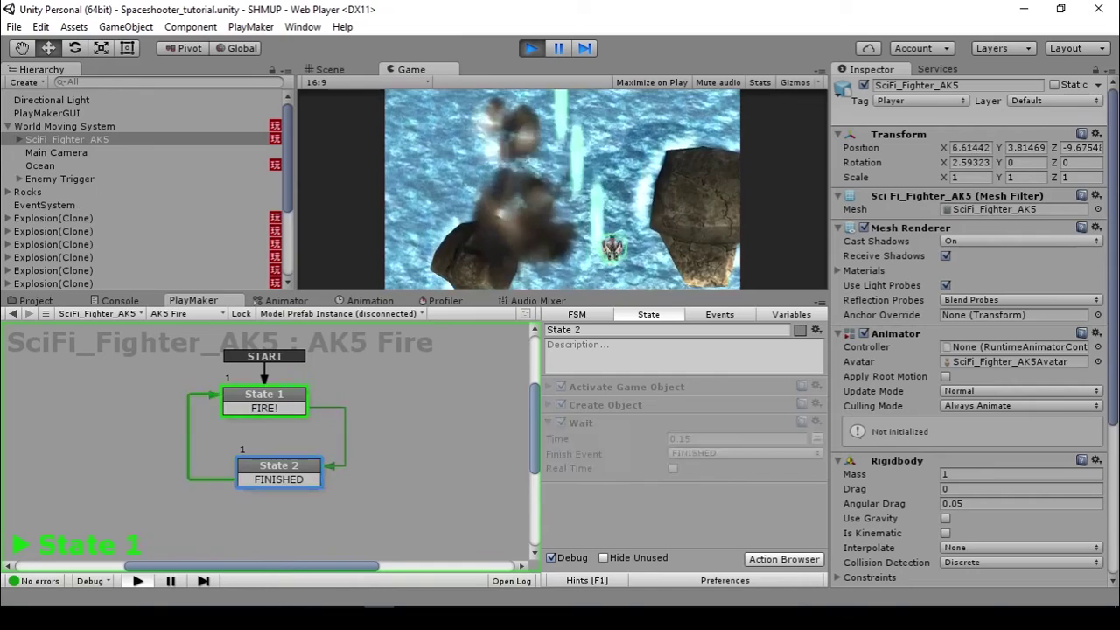
pyautogui.press('Left')
pyautogui.press('Up')
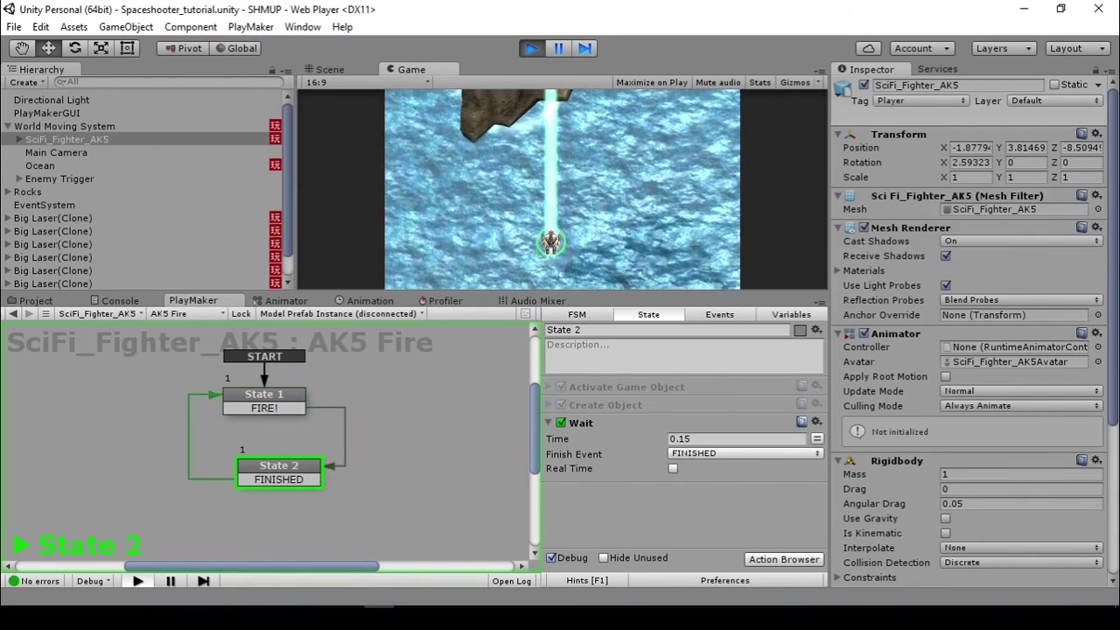
pyautogui.hotkey('ctrl', 'p')
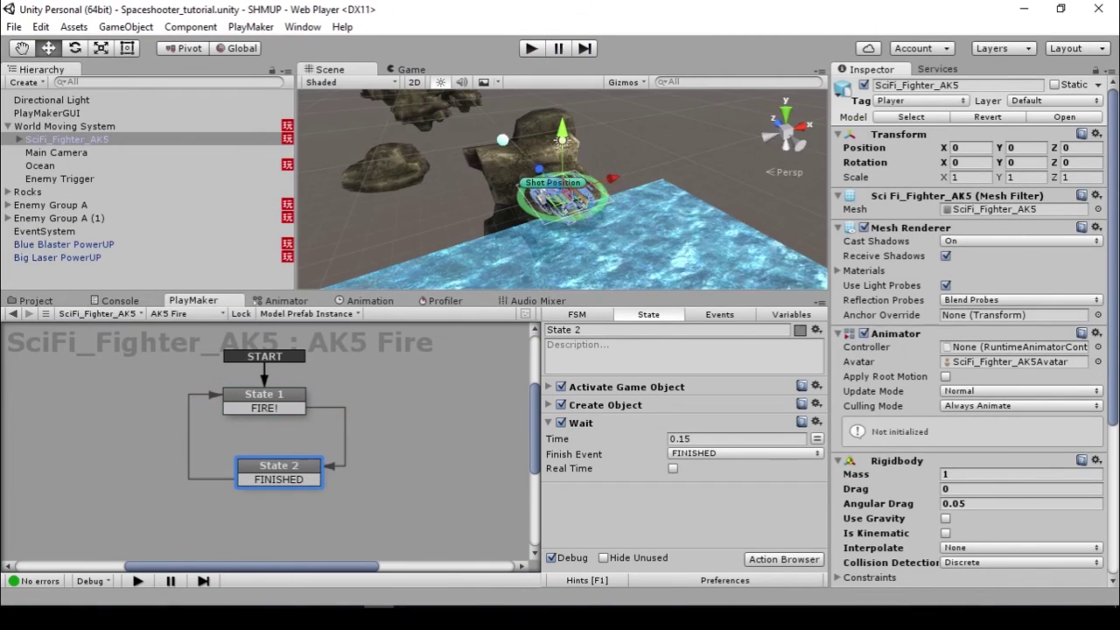